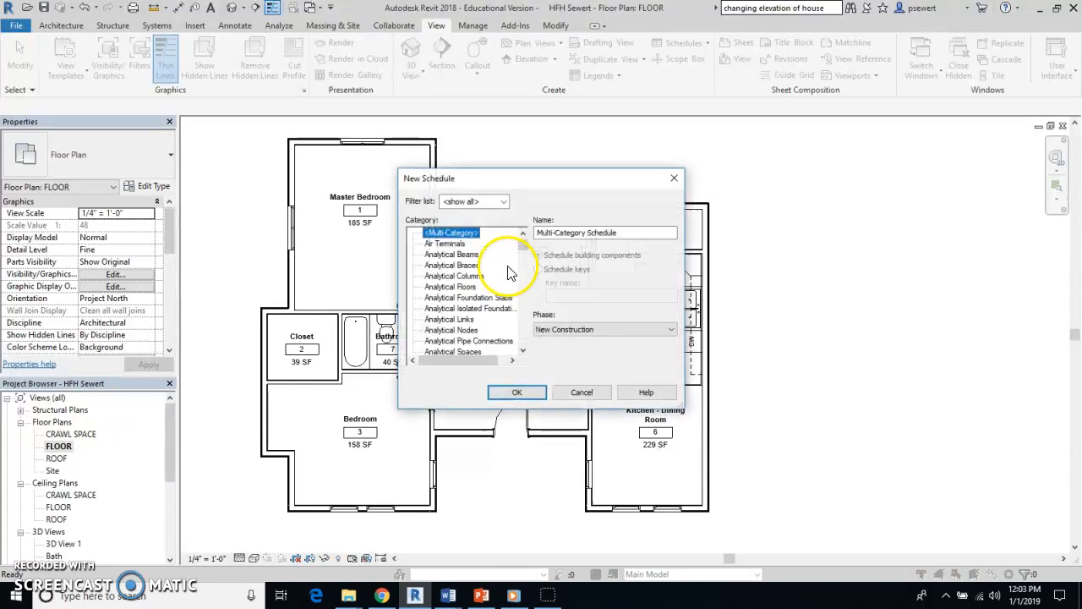
left_click_drag(522, 246, 524, 346)
left_click(441, 342)
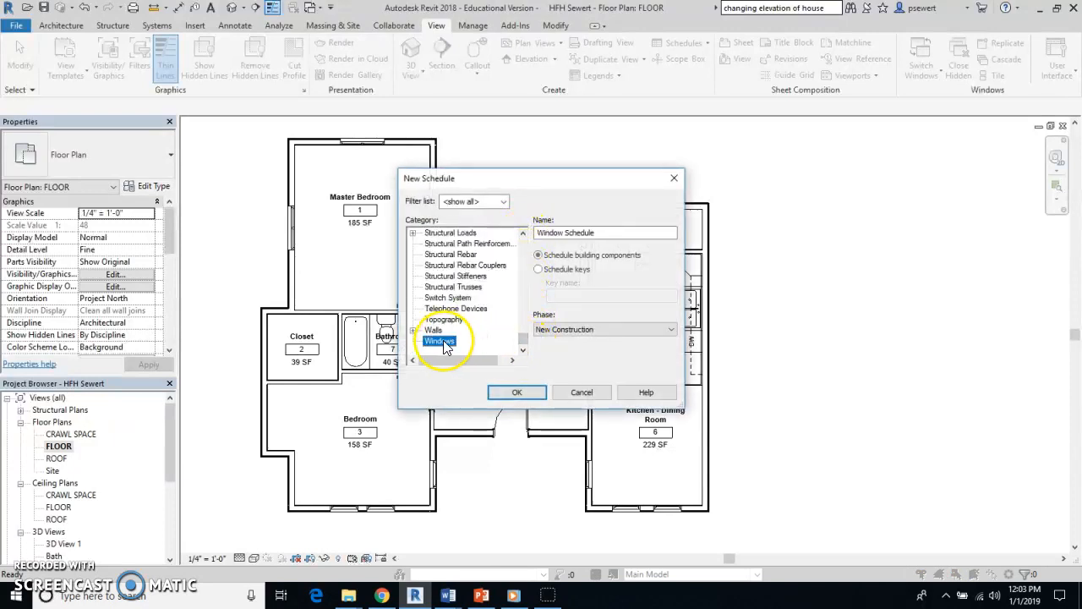
left_click(509, 393)
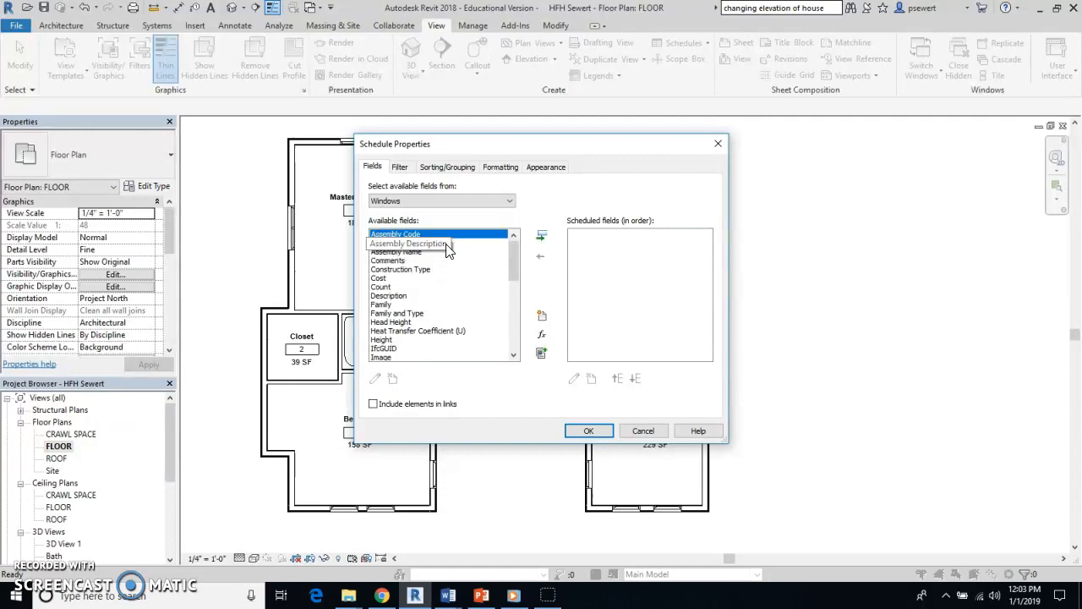
scroll(443, 244, "down", 2)
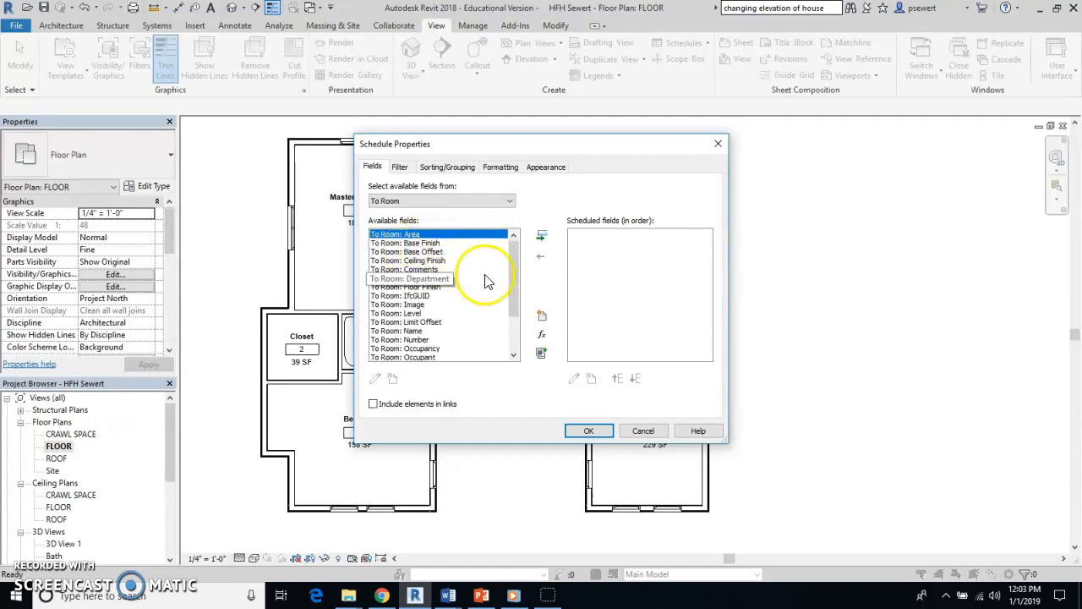
left_click_drag(514, 291, 513, 233)
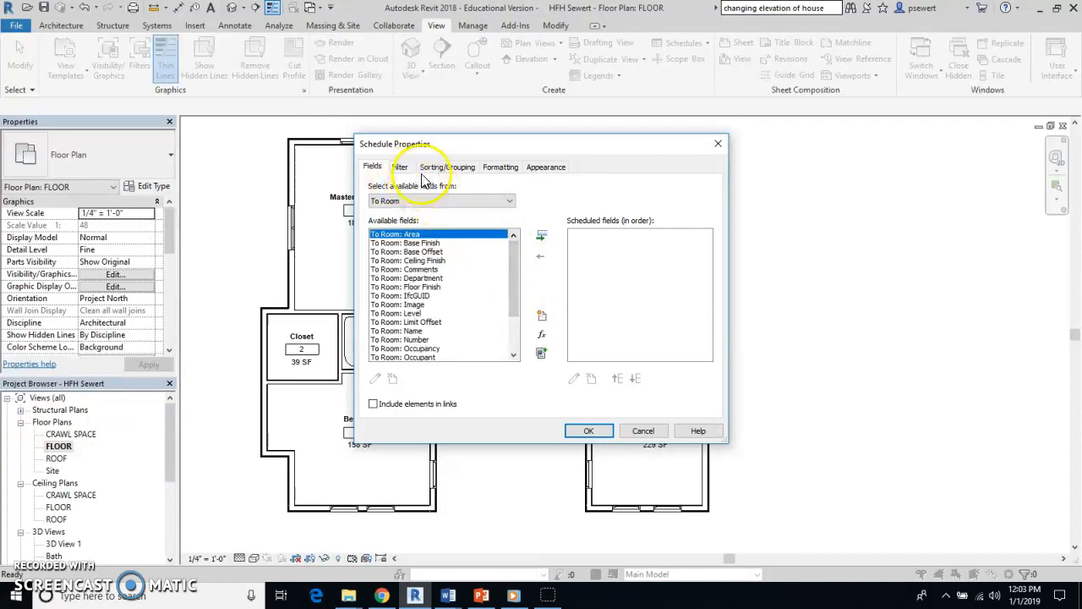
left_click(642, 430)
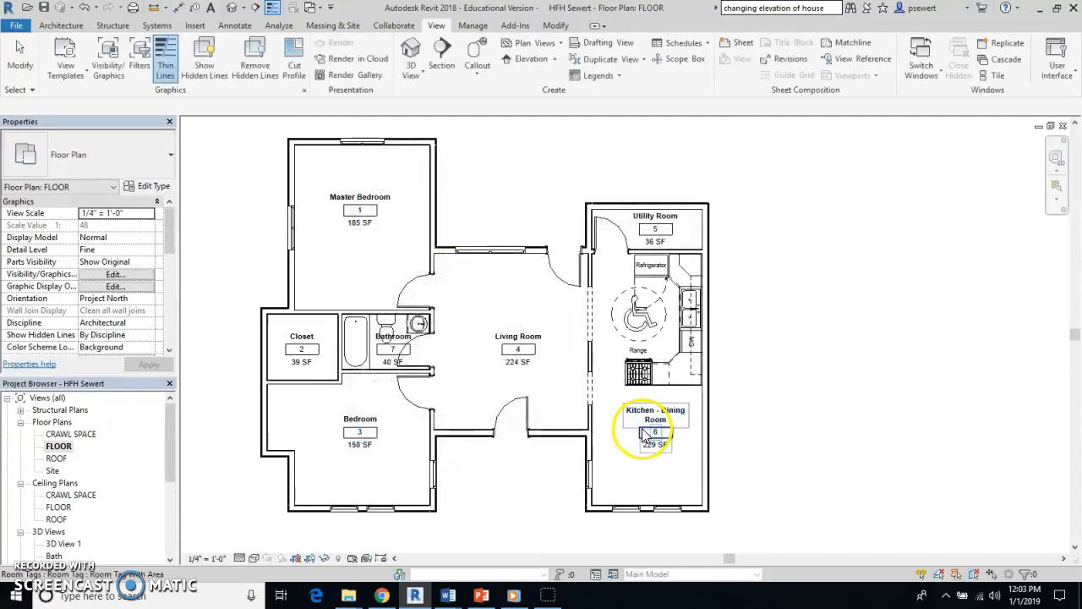
Create a new schedule of building components for the Windows category, named Window Schedule, in the New Construction phase.
left_click(665, 44)
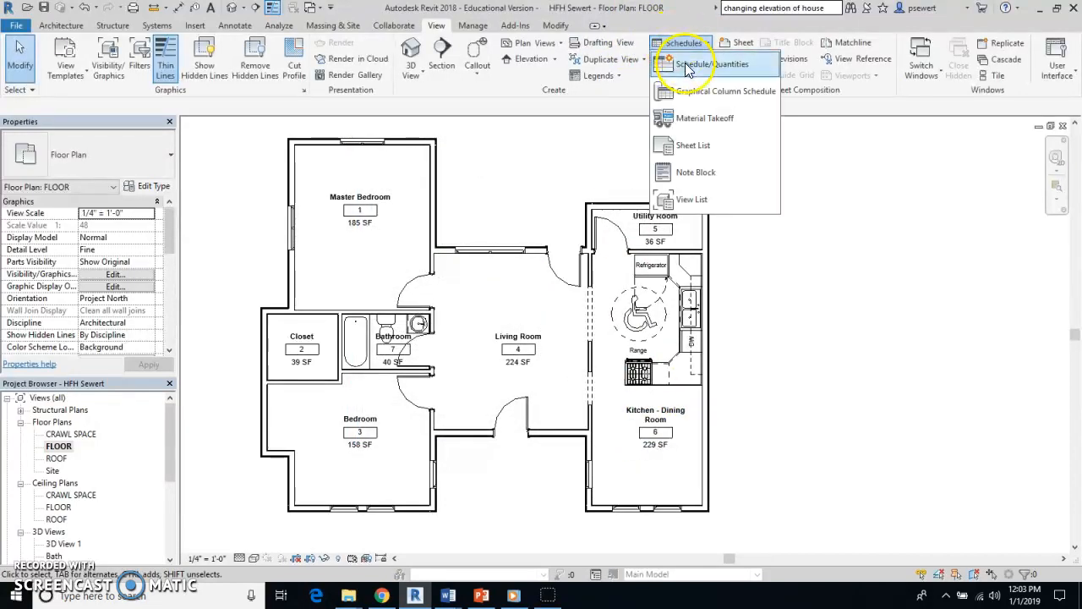
left_click(683, 66)
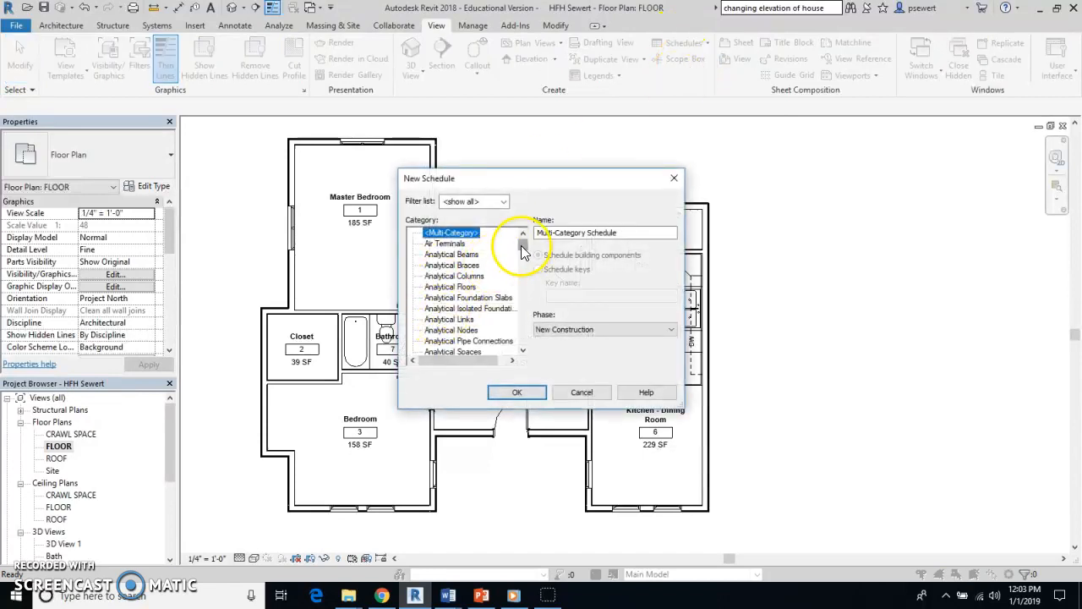
left_click_drag(523, 243, 523, 347)
left_click(439, 342)
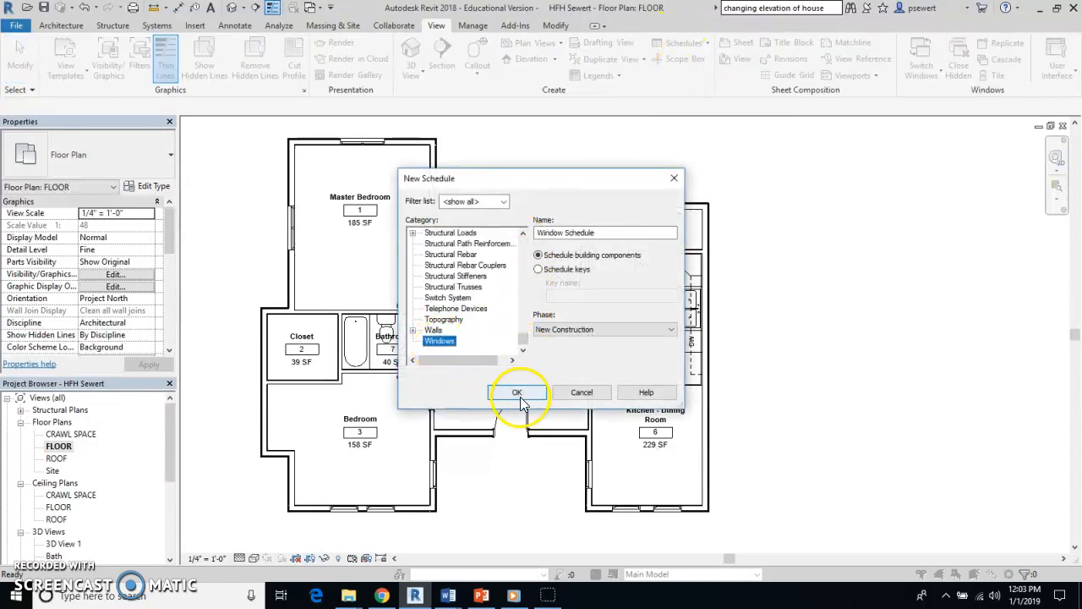
left_click(517, 392)
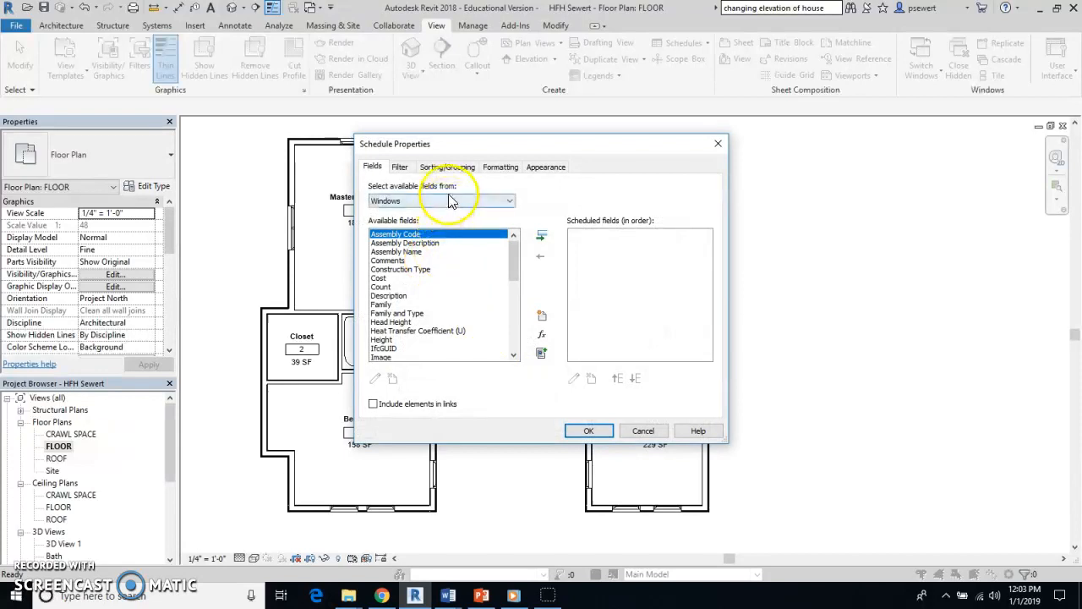
Add the Type Mark and Count fields to the window schedule, in that order.
left_click_drag(513, 259, 506, 328)
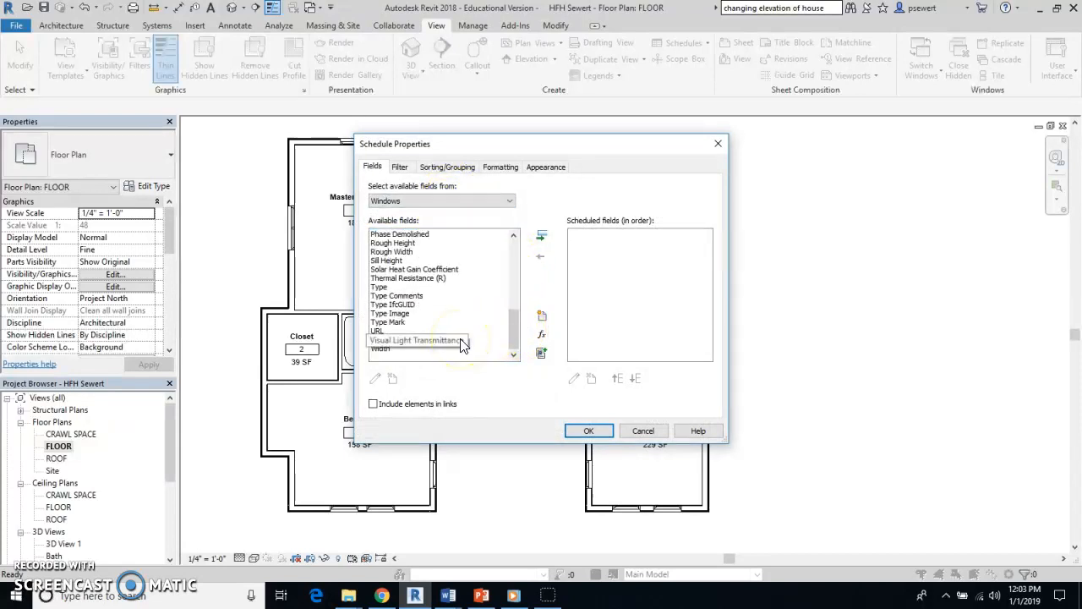
left_click(401, 322)
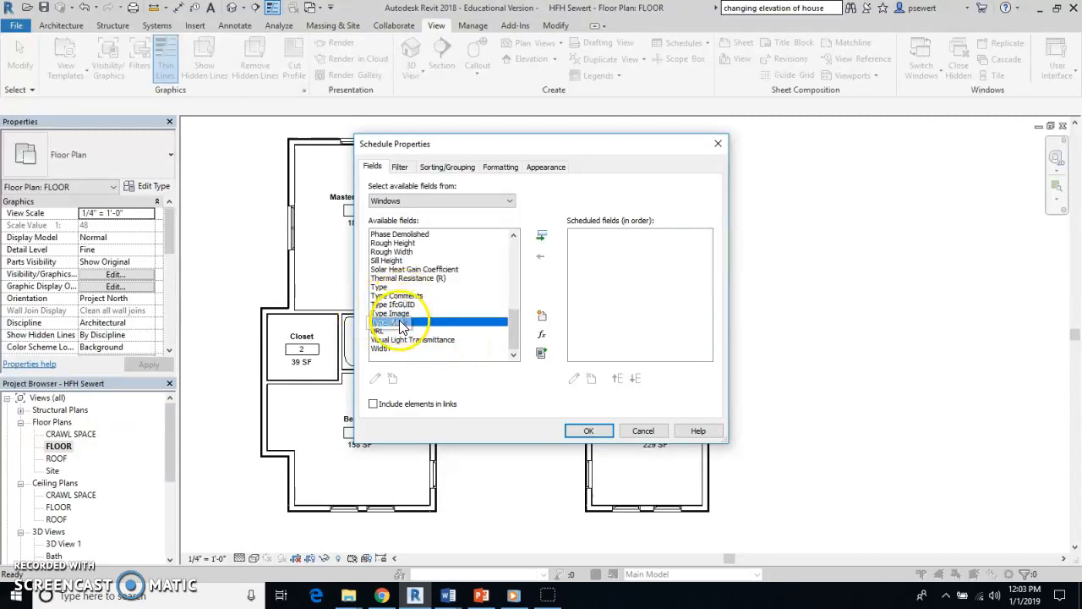
double_click(409, 324)
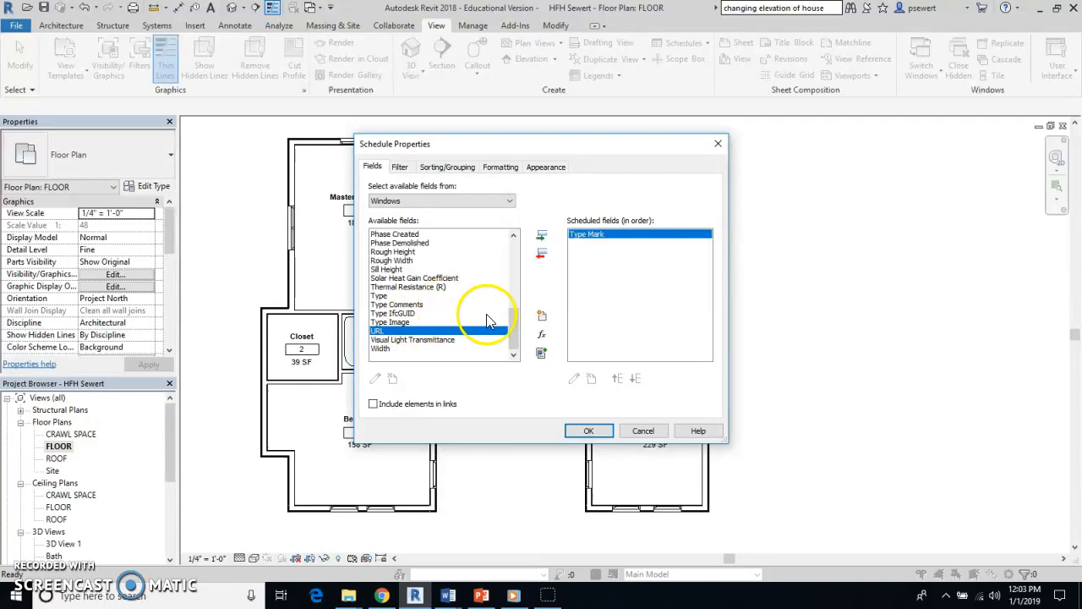
left_click_drag(511, 323, 509, 242)
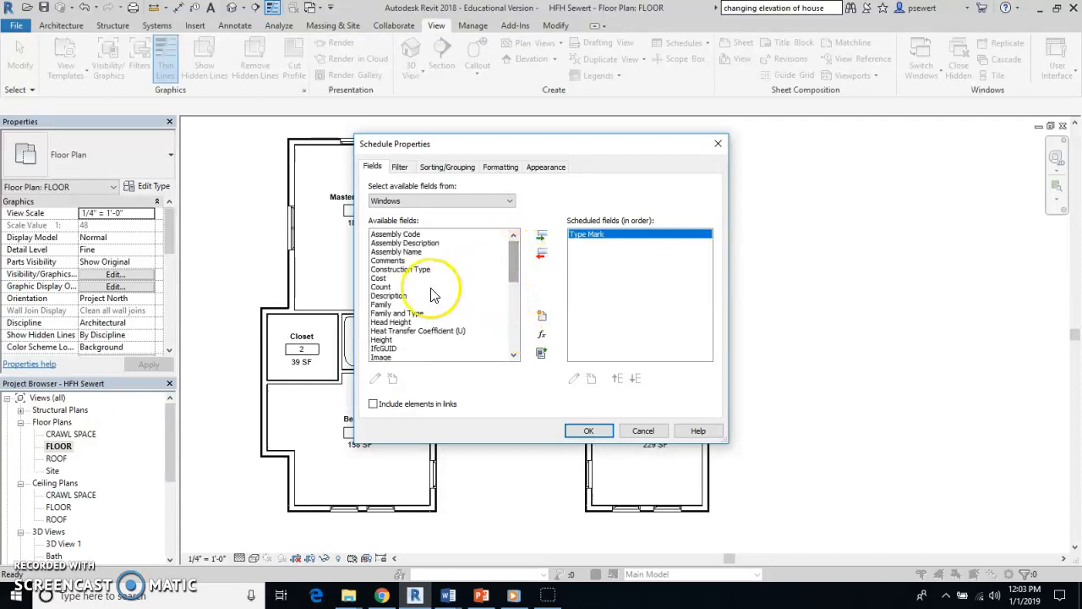
double_click(382, 286)
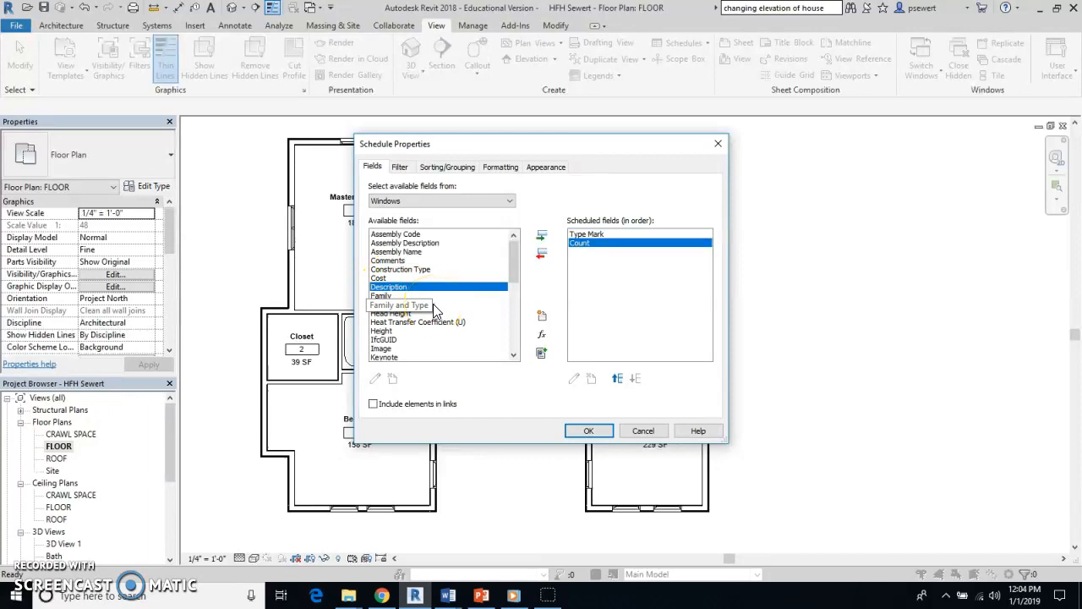
Add the Family and Construction Type fields to the scheduled fields after Count.
left_click_drag(512, 271, 522, 300)
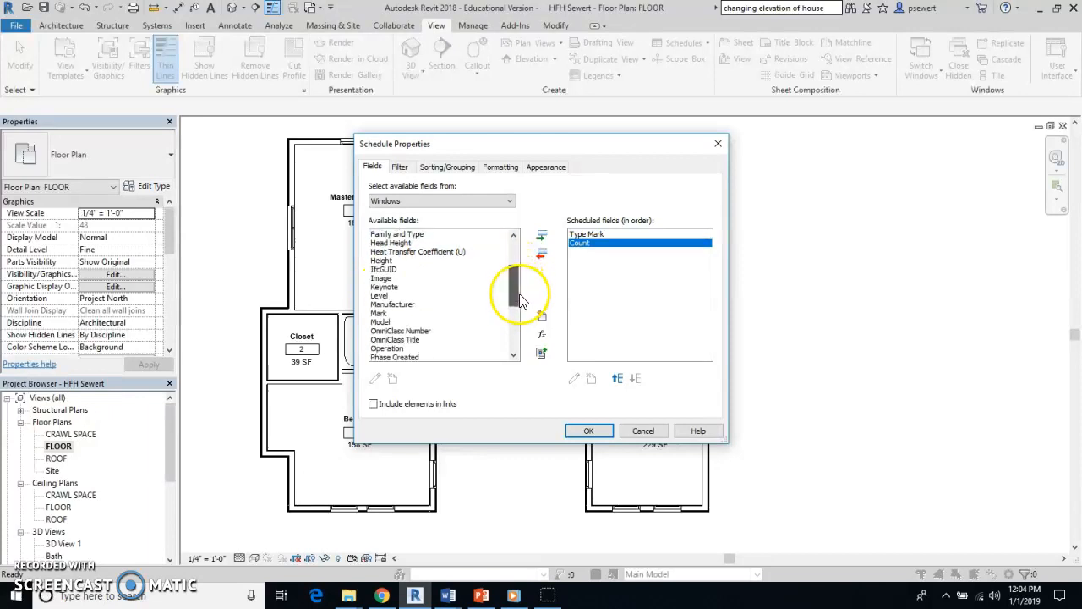
scroll(519, 295, "up", 1)
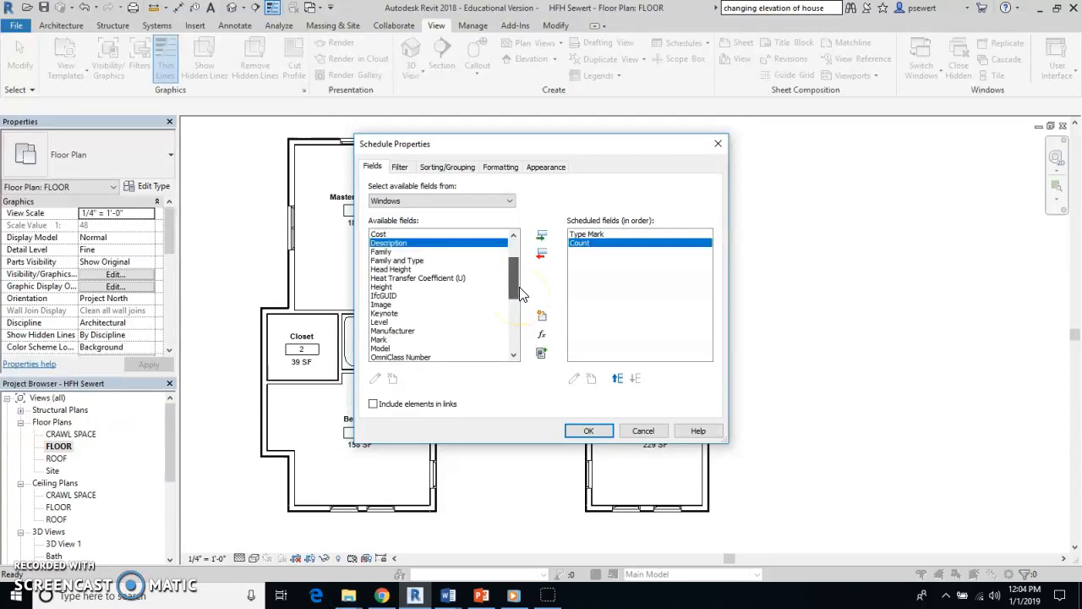
double_click(380, 252)
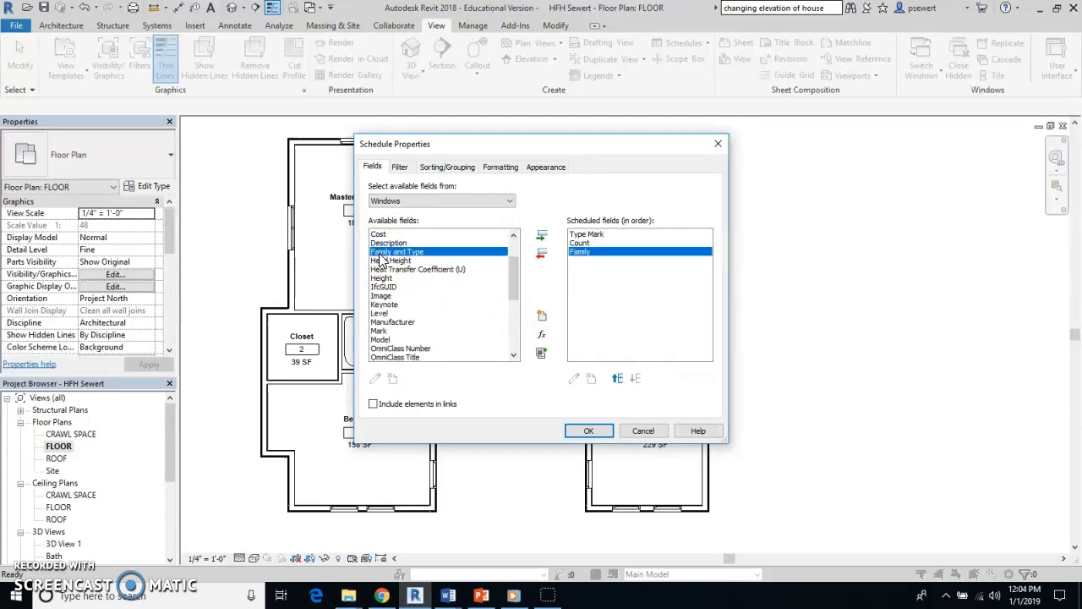
left_click_drag(515, 290, 518, 275)
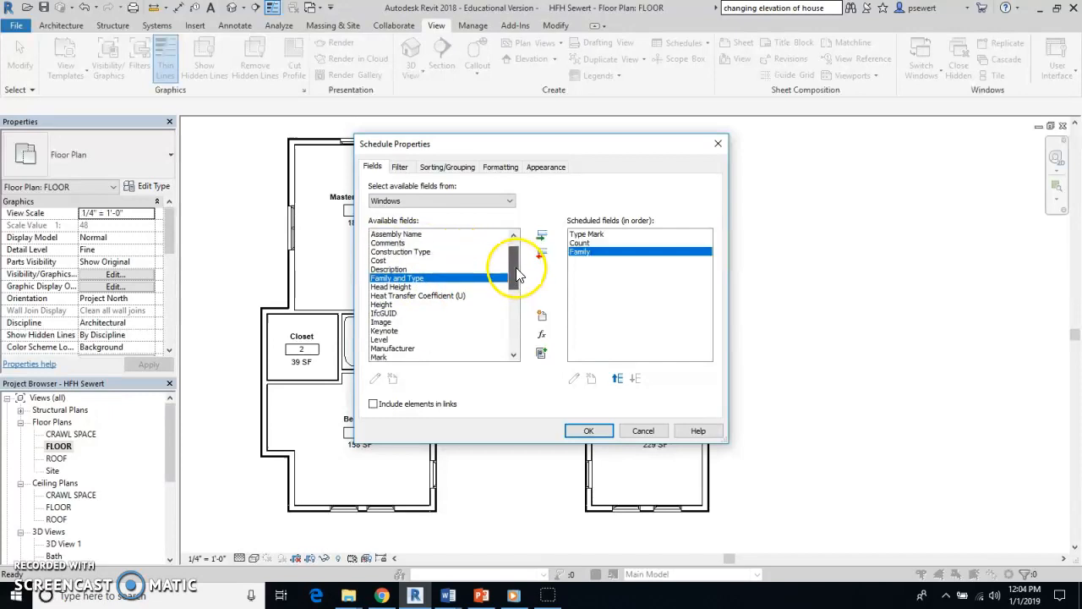
double_click(413, 252)
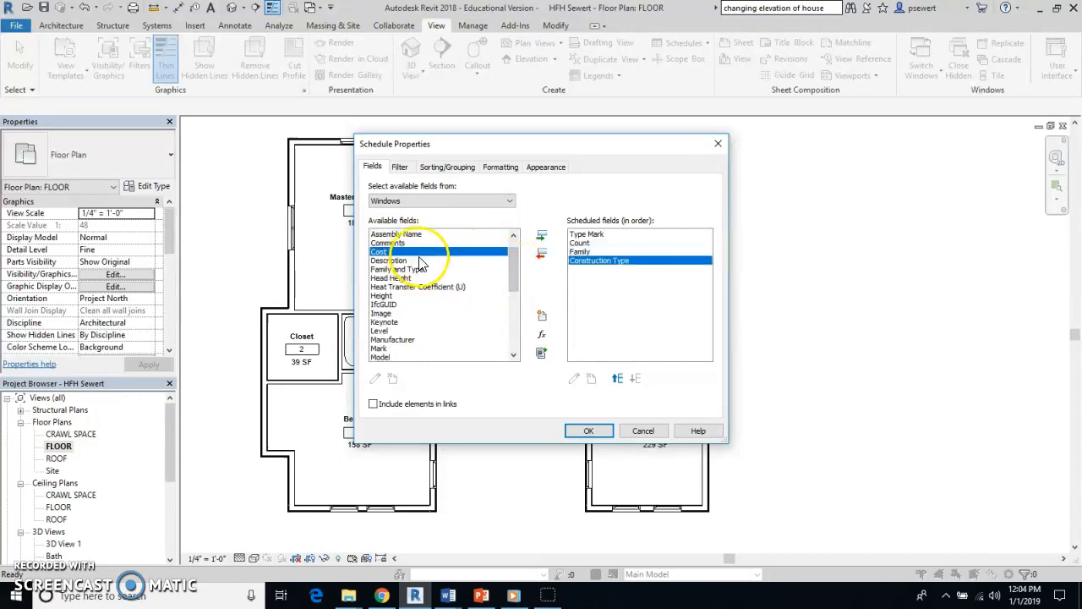
Add the Width and Height fields after Construction Type and generate the window schedule.
left_click_drag(507, 270, 526, 339)
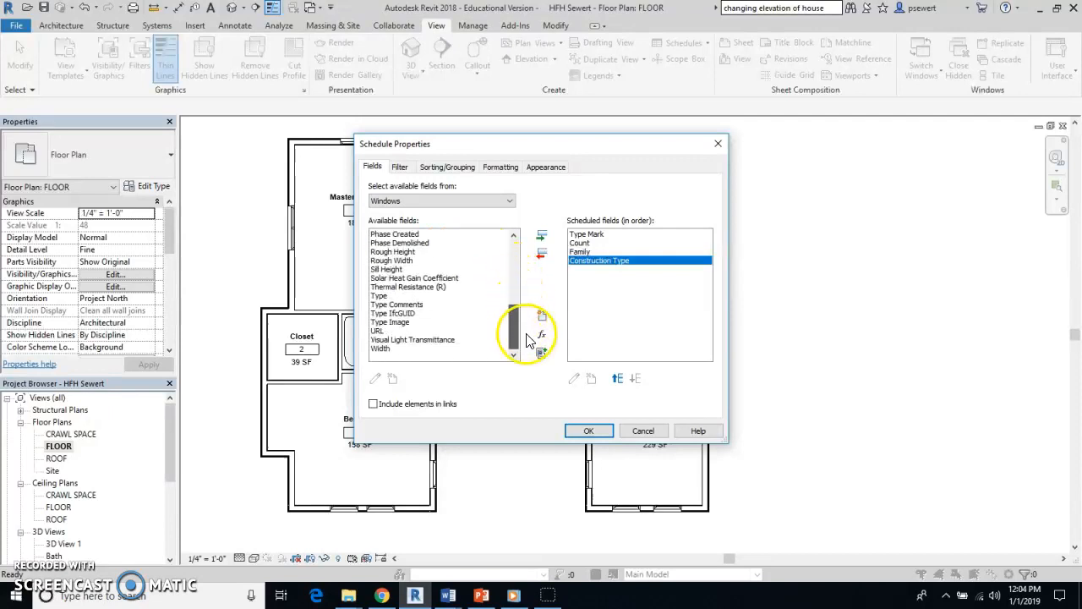
double_click(384, 356)
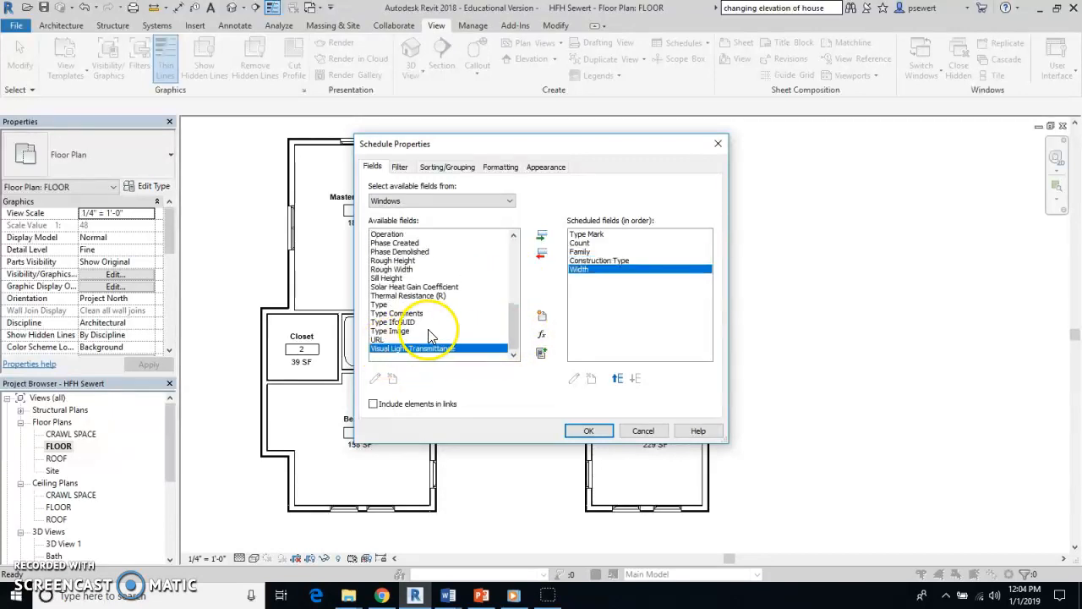
left_click_drag(513, 327, 506, 279)
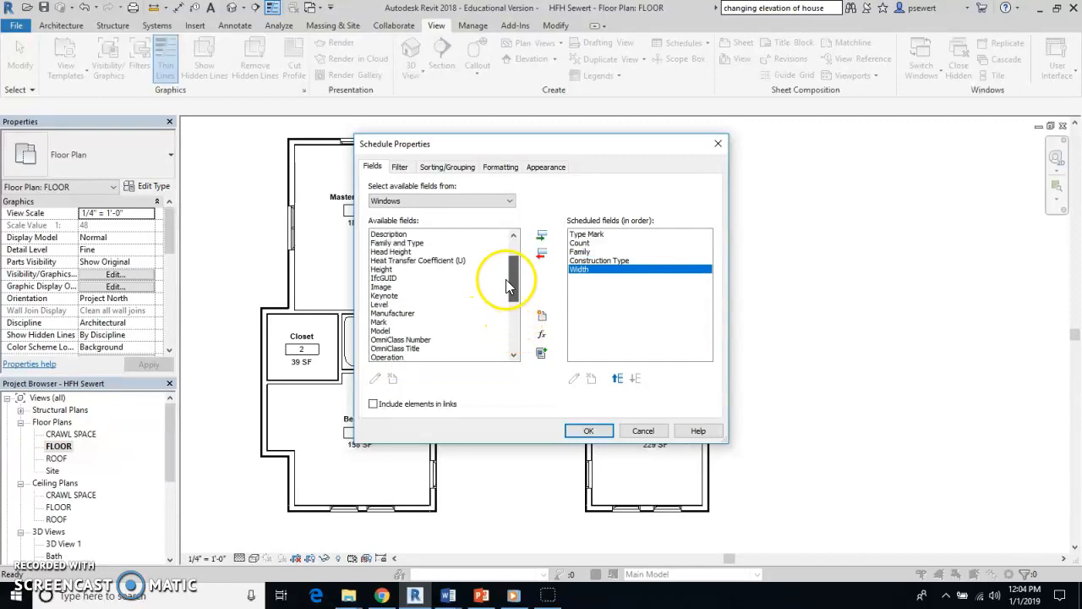
left_click(384, 269)
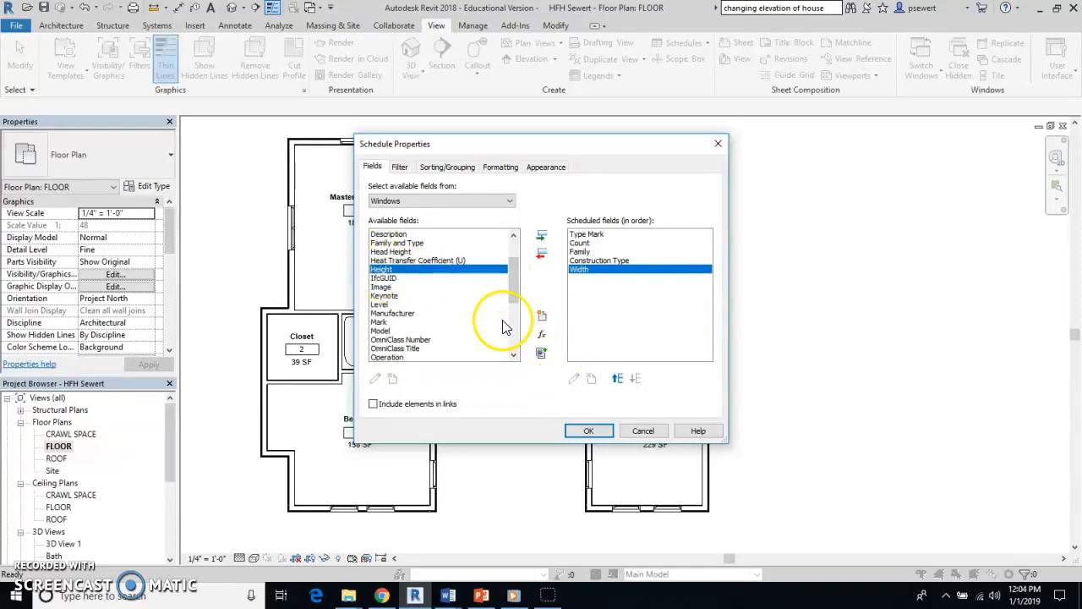
double_click(384, 268)
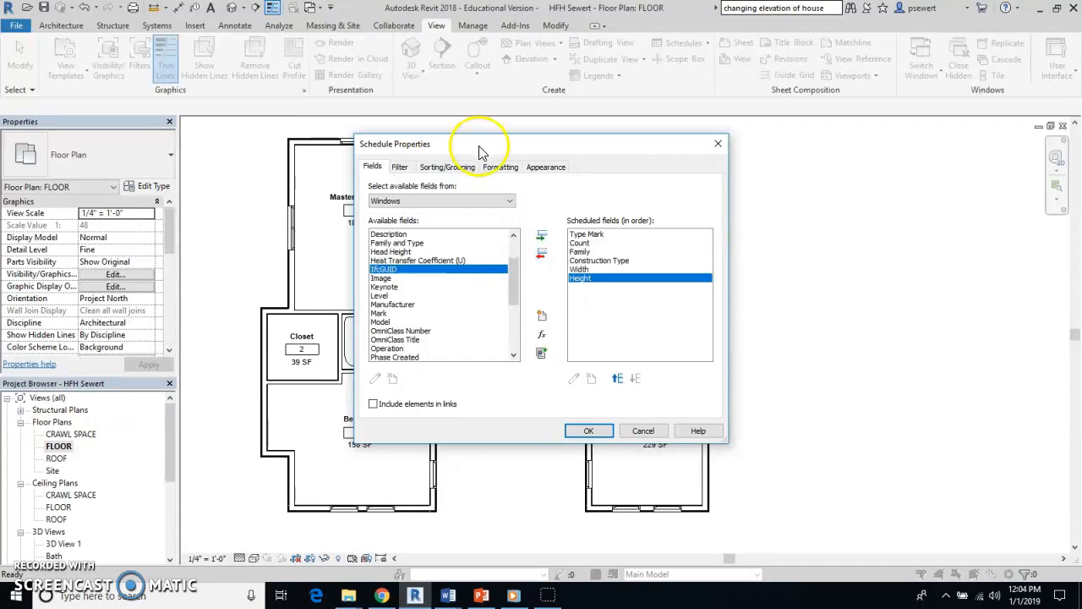
left_click(589, 430)
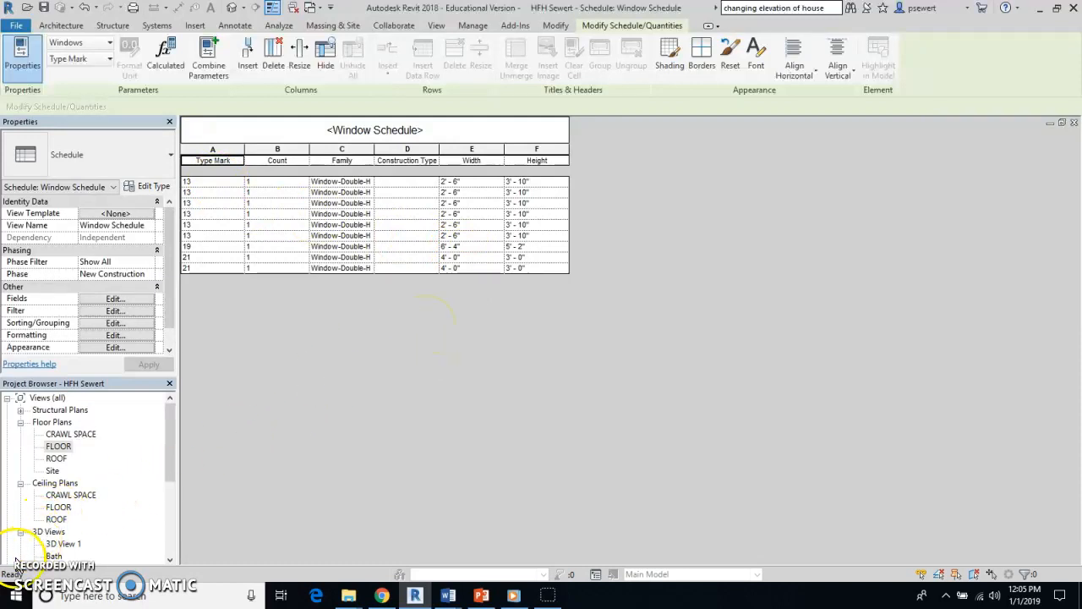
Sort the window schedule by Type Mark in ascending order and turn off itemizing every instance.
scroll(119, 330, "down", 1)
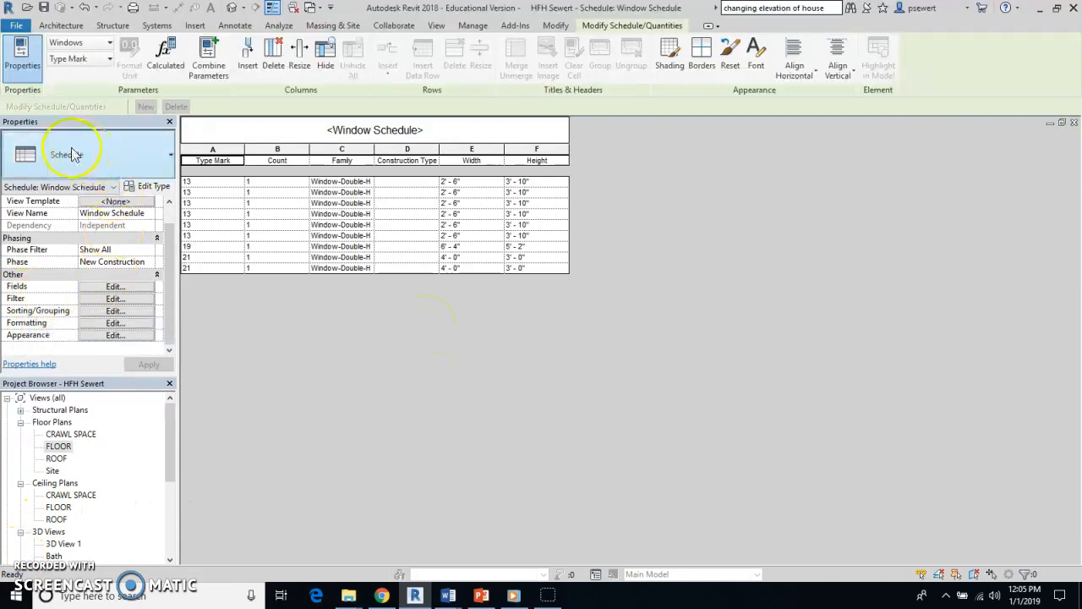
left_click(124, 311)
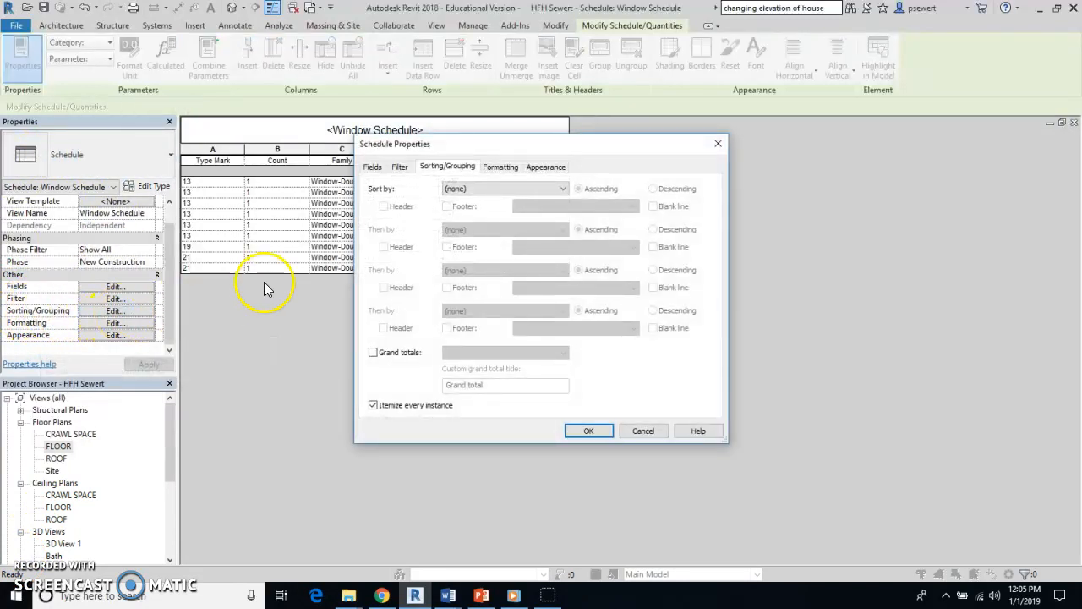
left_click(505, 187)
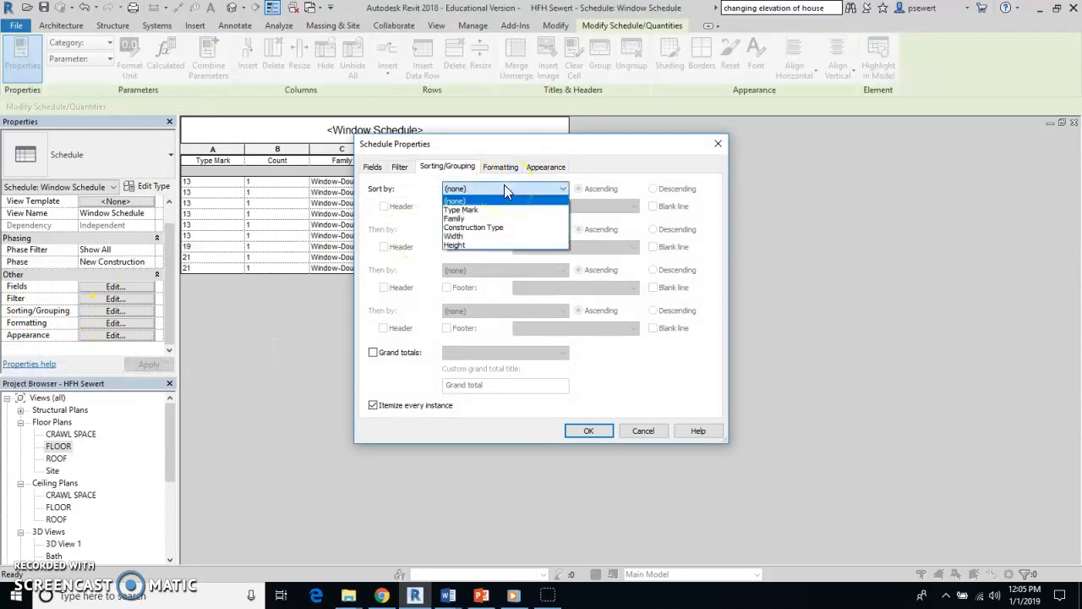
left_click(473, 210)
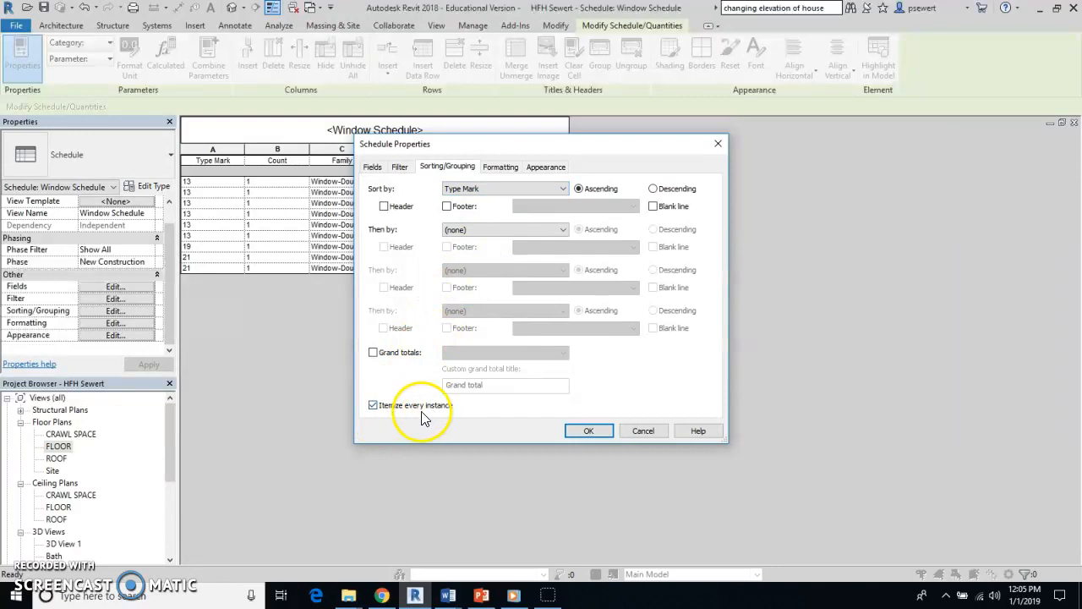
left_click(374, 407)
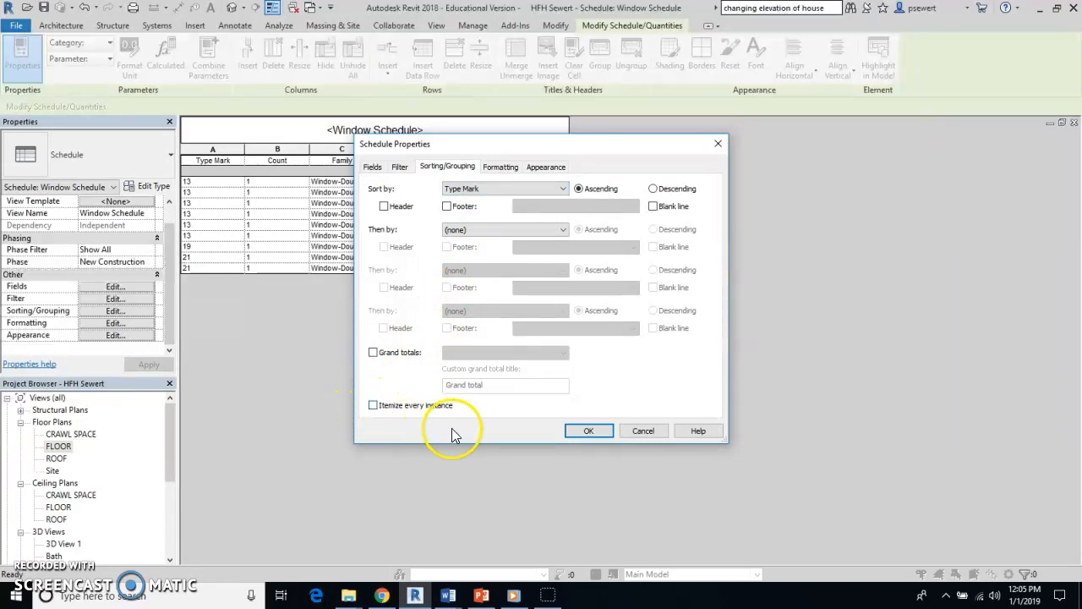
Remove the blank row before data from the schedule's appearance and apply the schedule properties.
left_click(548, 169)
left_click(562, 267)
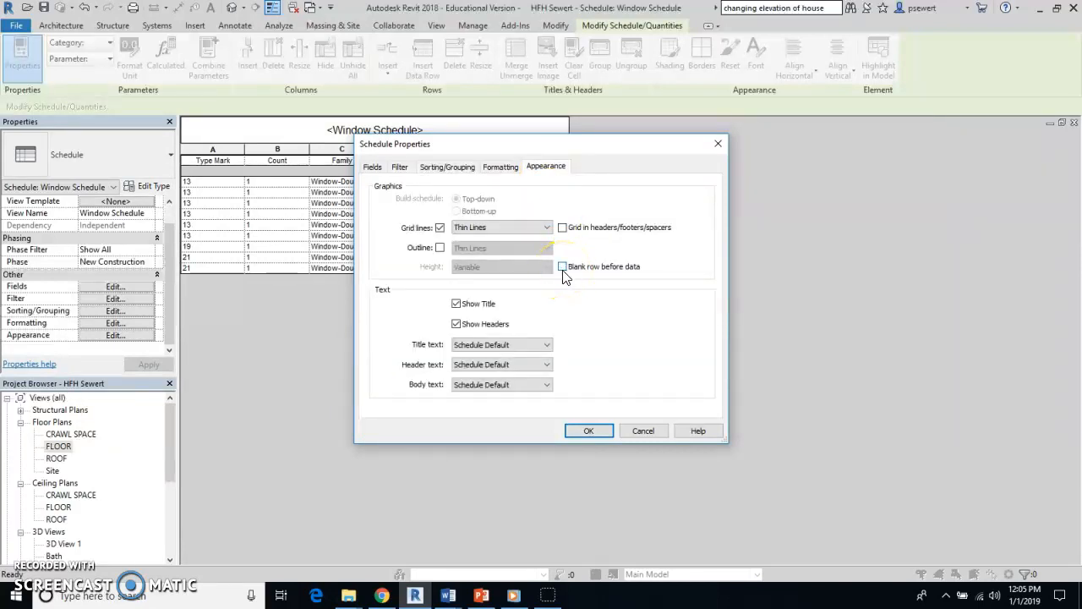
left_click(592, 431)
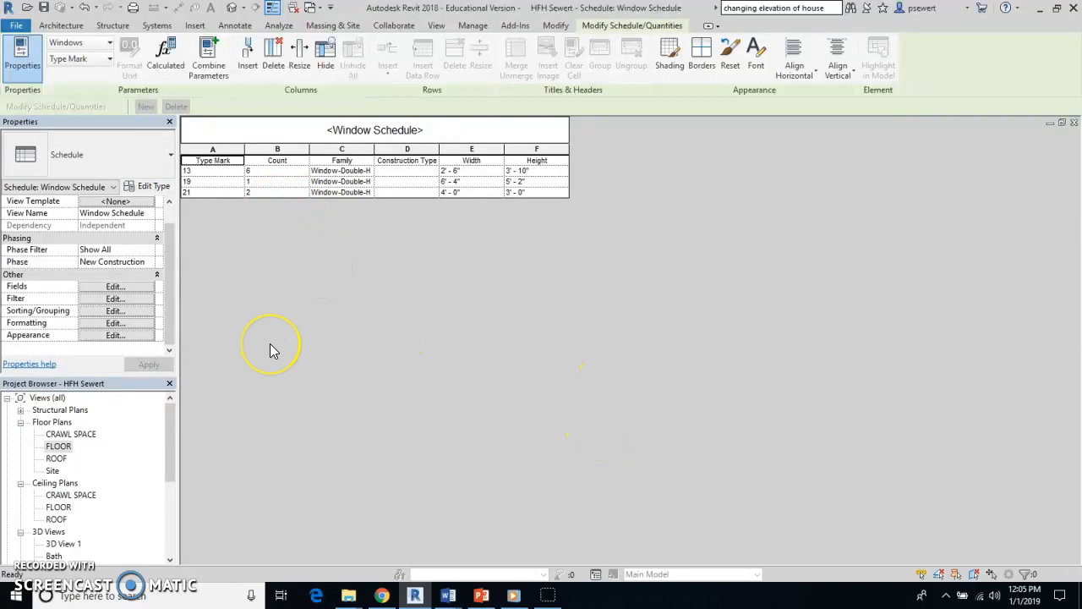
left_click(375, 287)
left_click(260, 262)
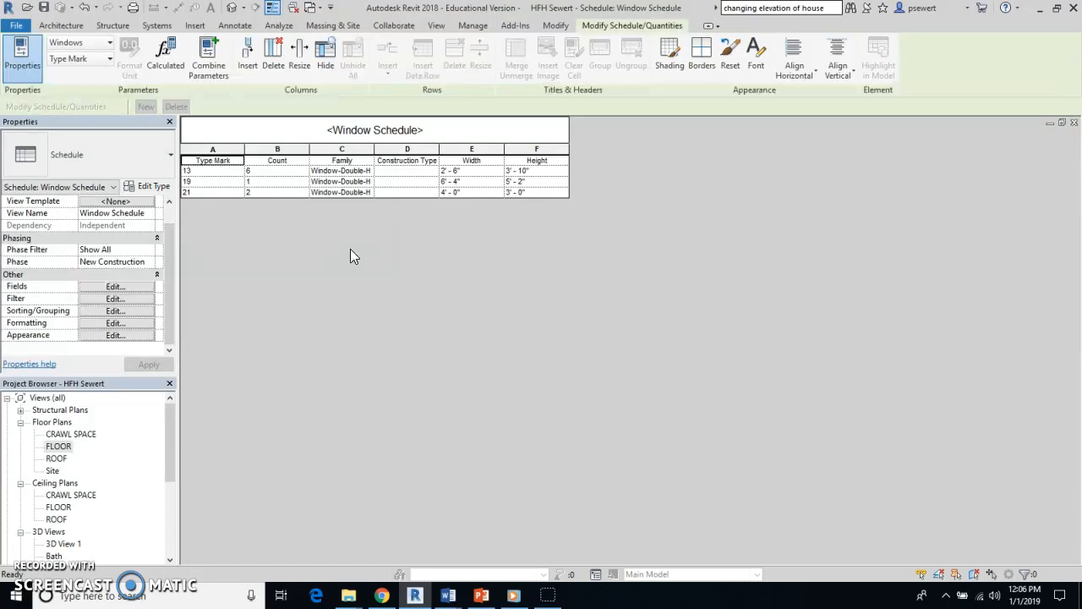
Enter "Double Paned" as the construction type for the windows with type mark 13.
left_click(404, 170)
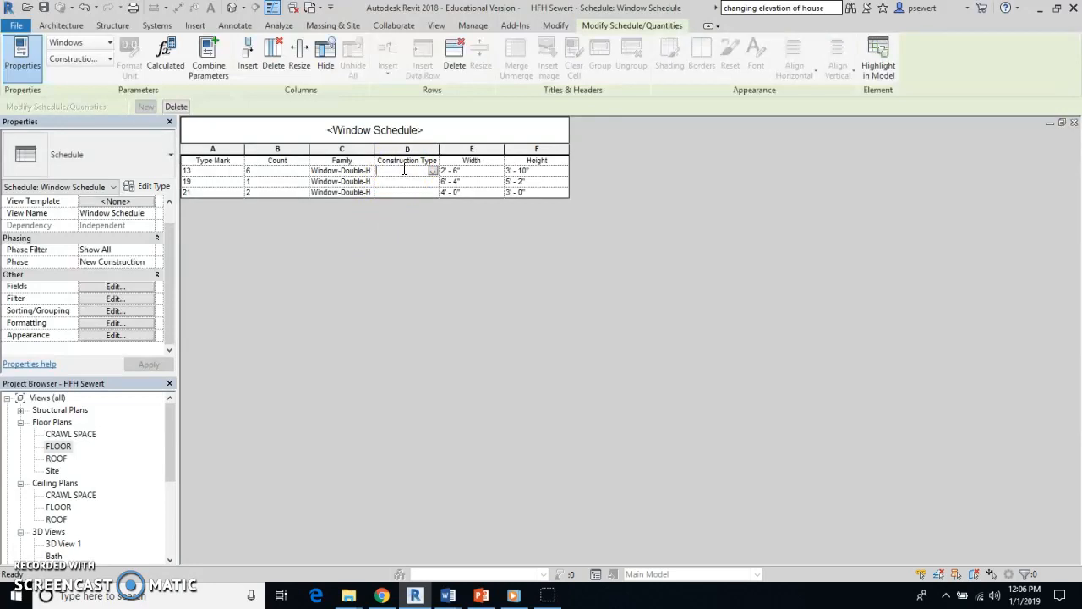
left_click(454, 183)
type("Double Paned")
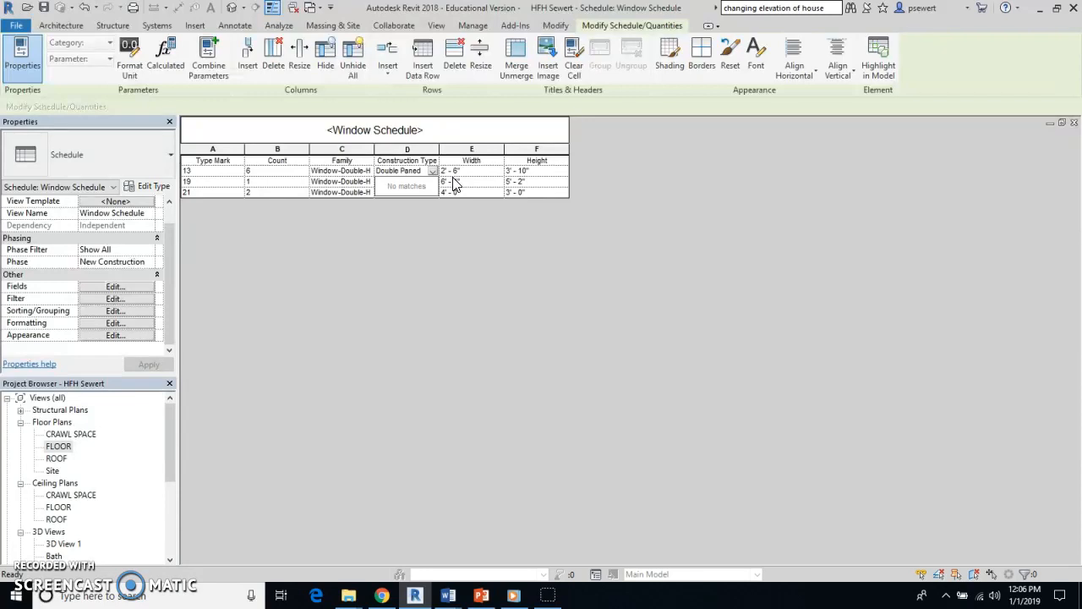
Apply the new construction type entry for type mark 13 to all windows of that type.
left_click(650, 257)
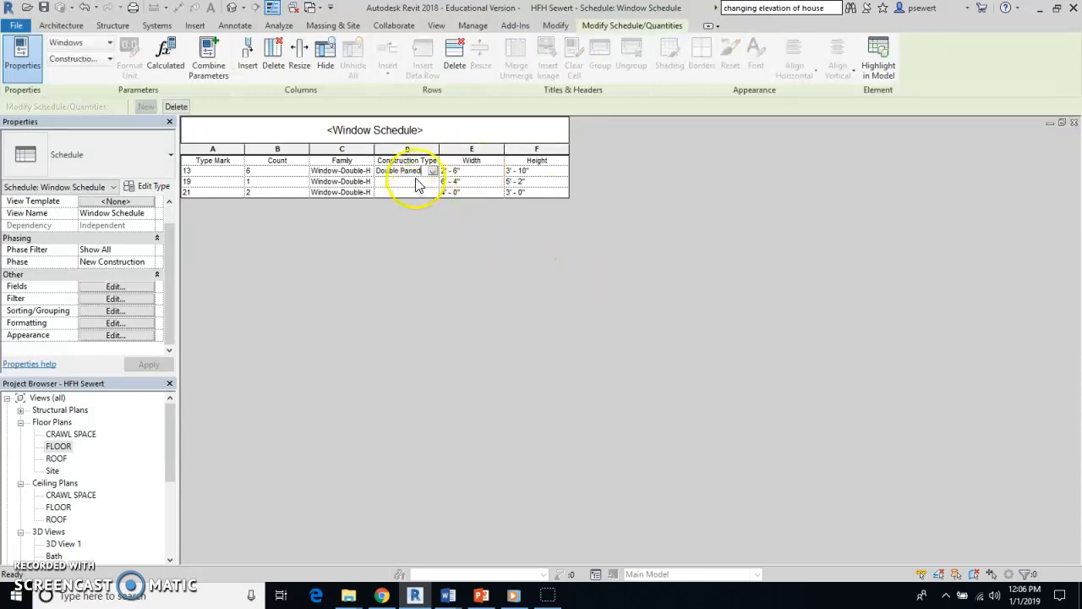
left_click(413, 178)
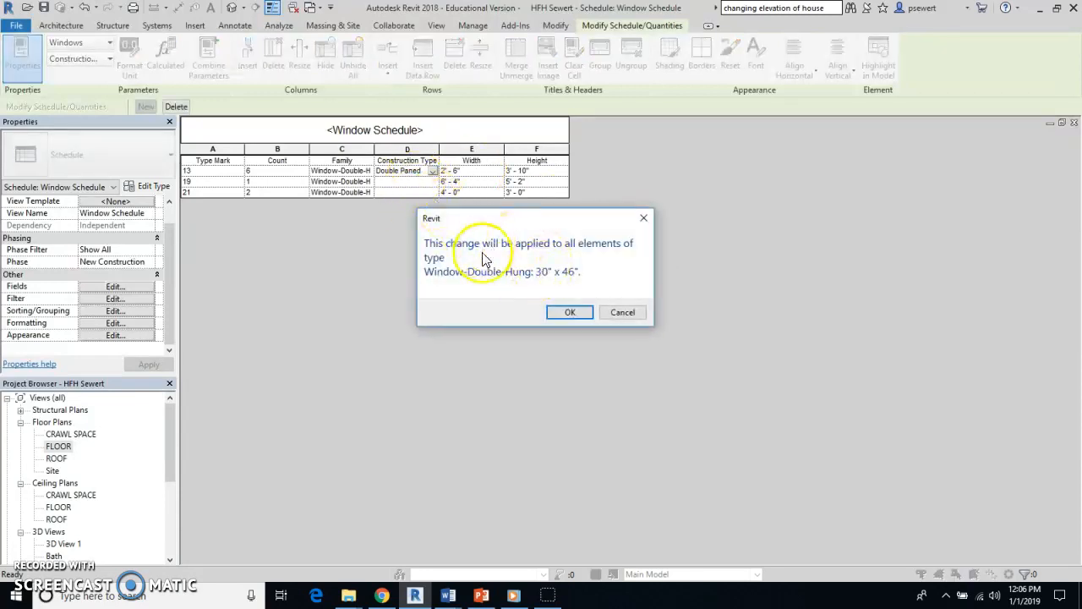
left_click(564, 312)
Set the construction type to Double Paned for type marks 19 and 21, applying each change to all windows of that type.
left_click(413, 181)
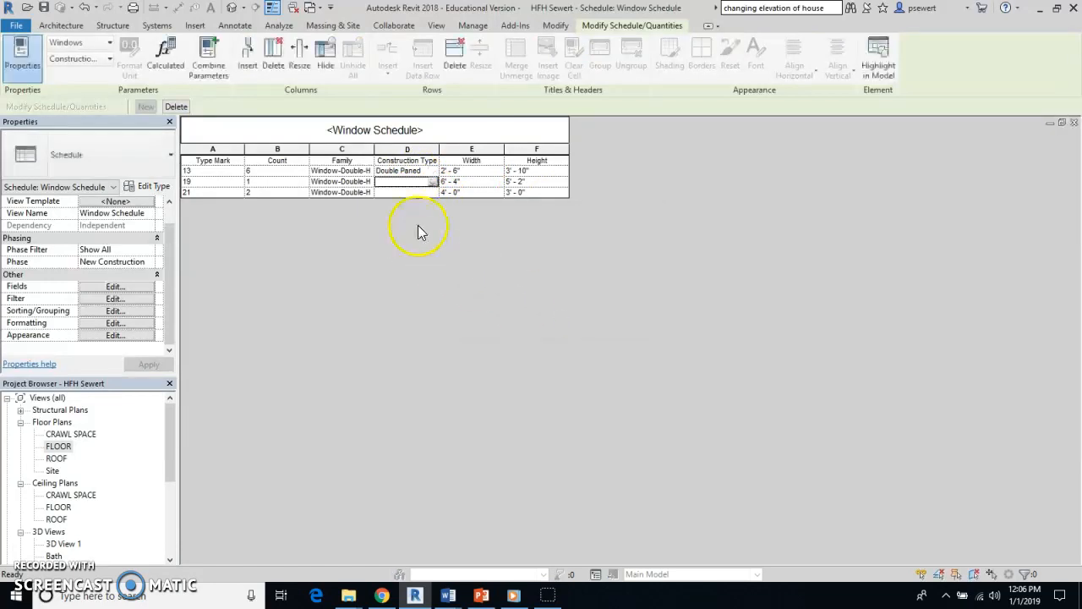
left_click(434, 182)
left_click(428, 192)
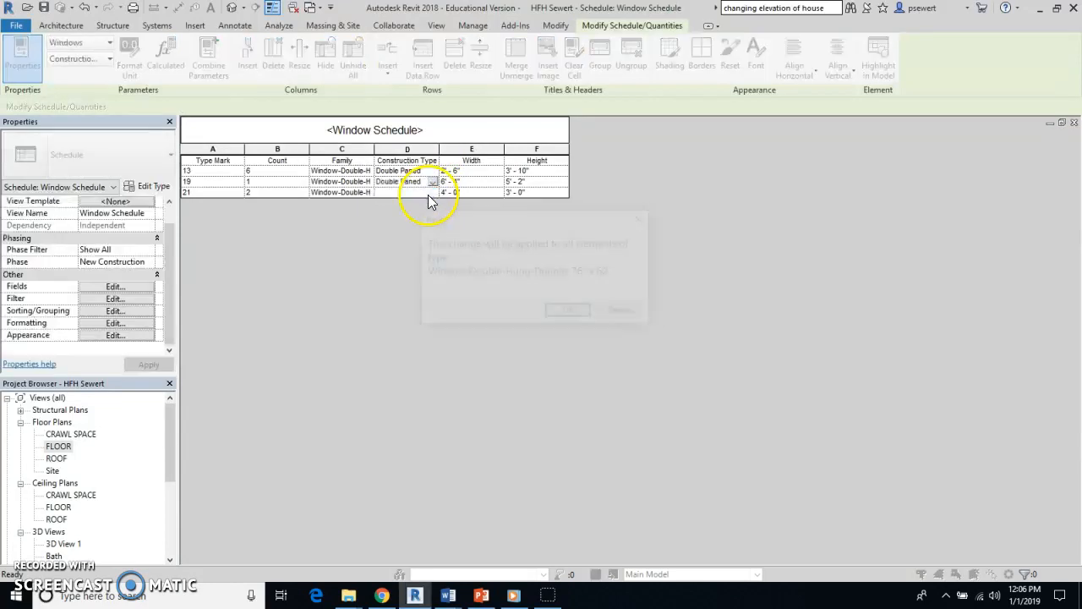
left_click(565, 310)
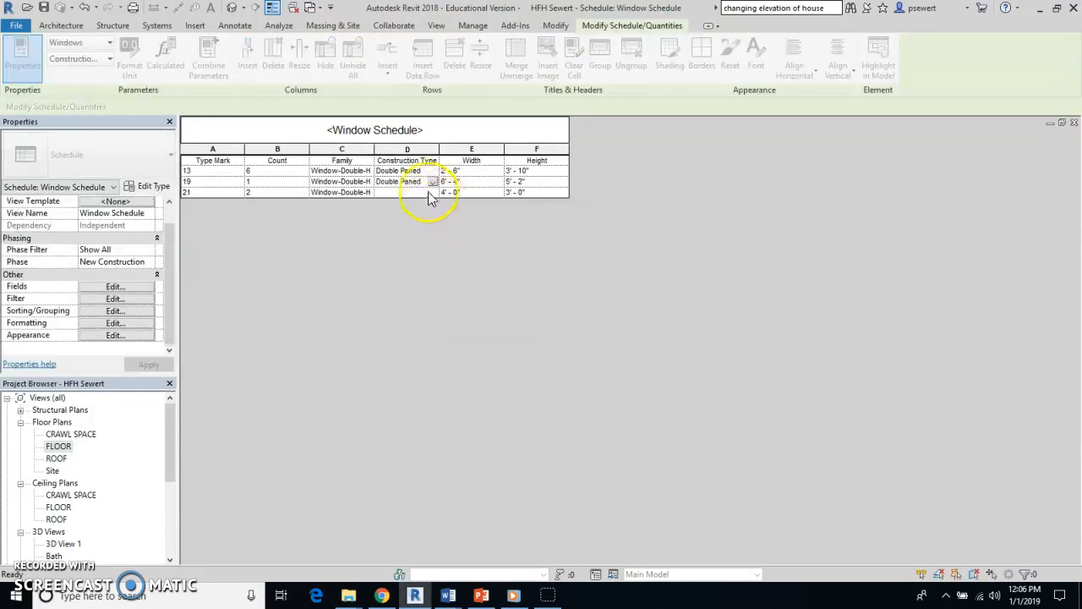
left_click(431, 194)
left_click(432, 193)
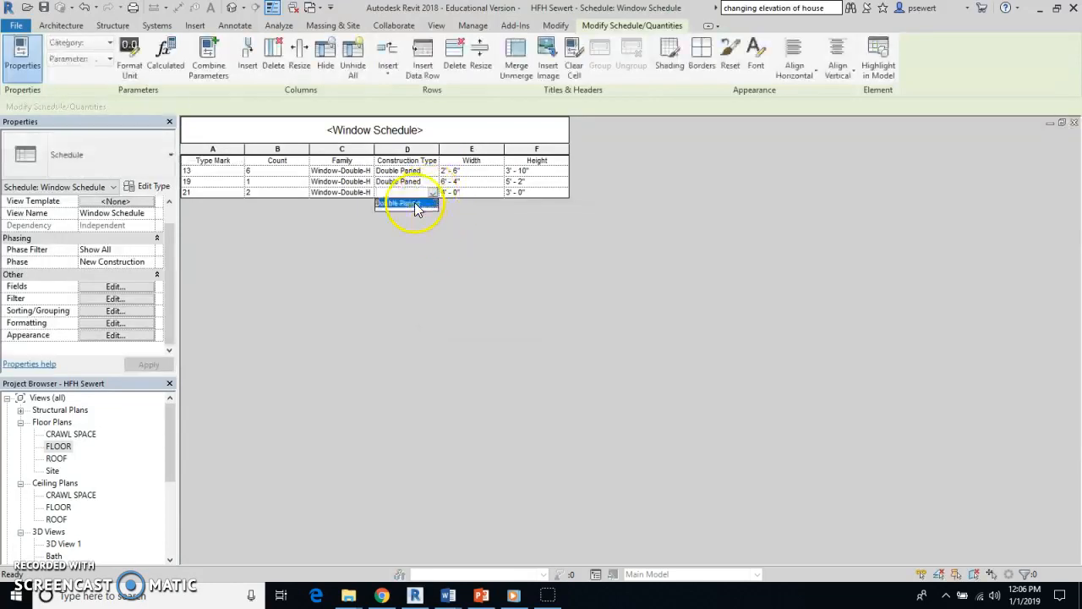
left_click(402, 203)
left_click(565, 313)
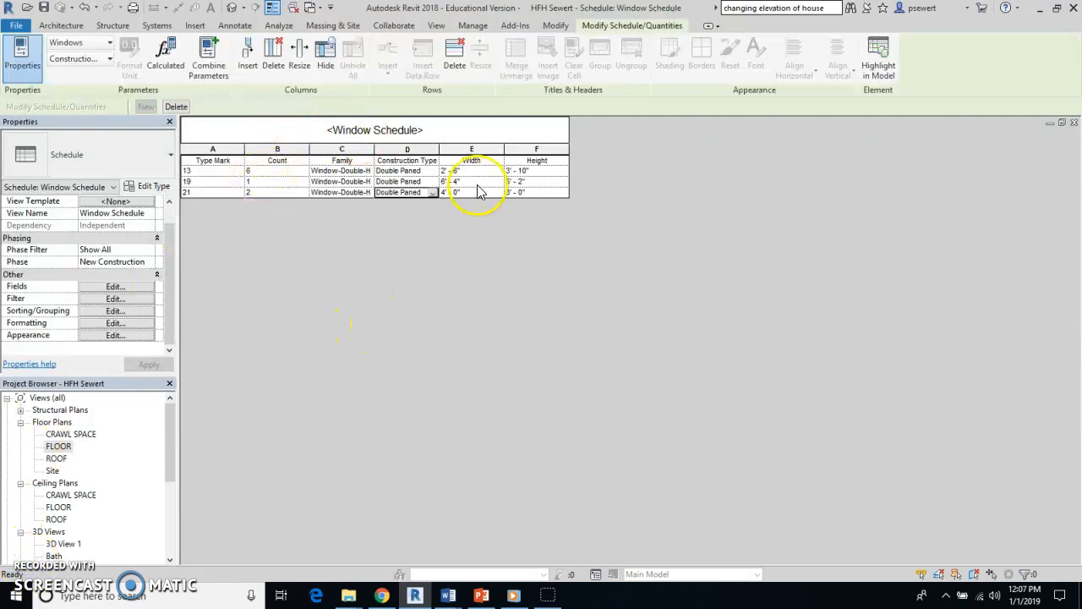
Tile the schedule and floor plan side by side, narrowing the schedule and widening the floor plan, with no windows selected.
left_click(436, 26)
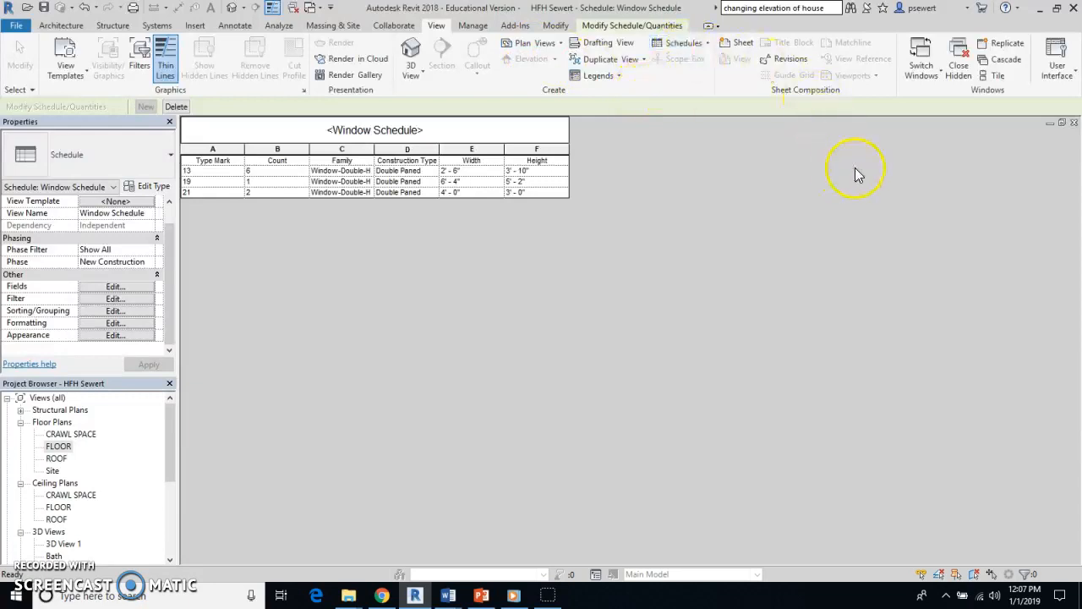
left_click(991, 76)
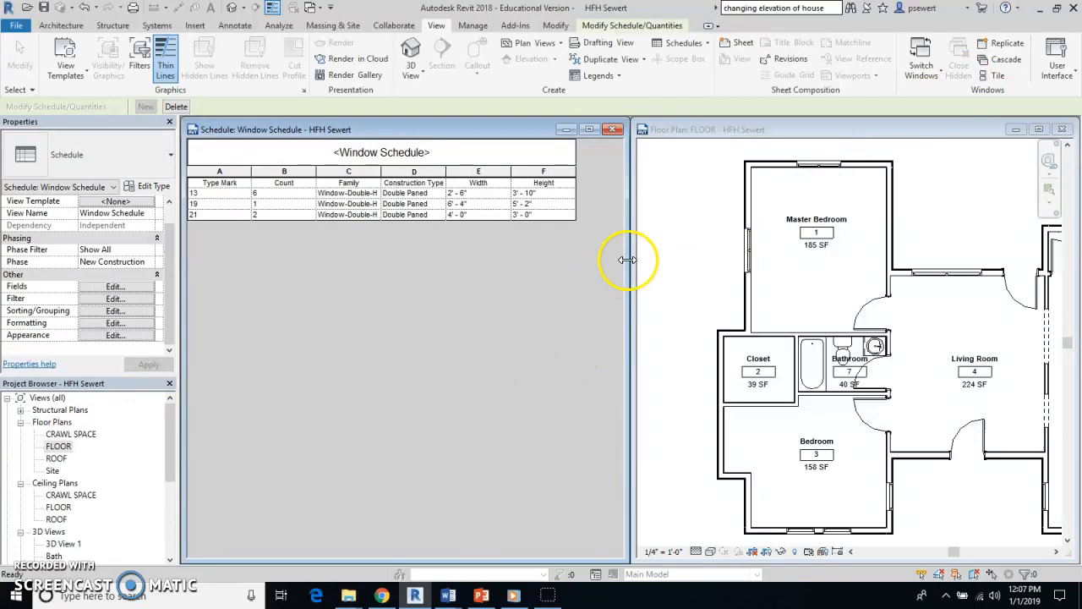
left_click_drag(626, 175, 414, 215)
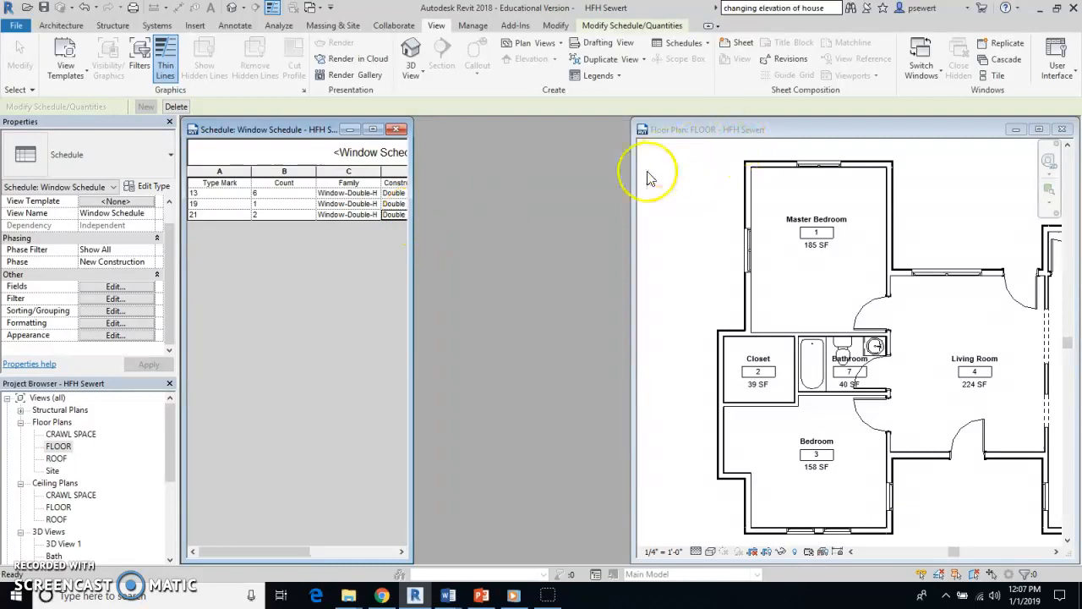
left_click_drag(634, 182, 421, 187)
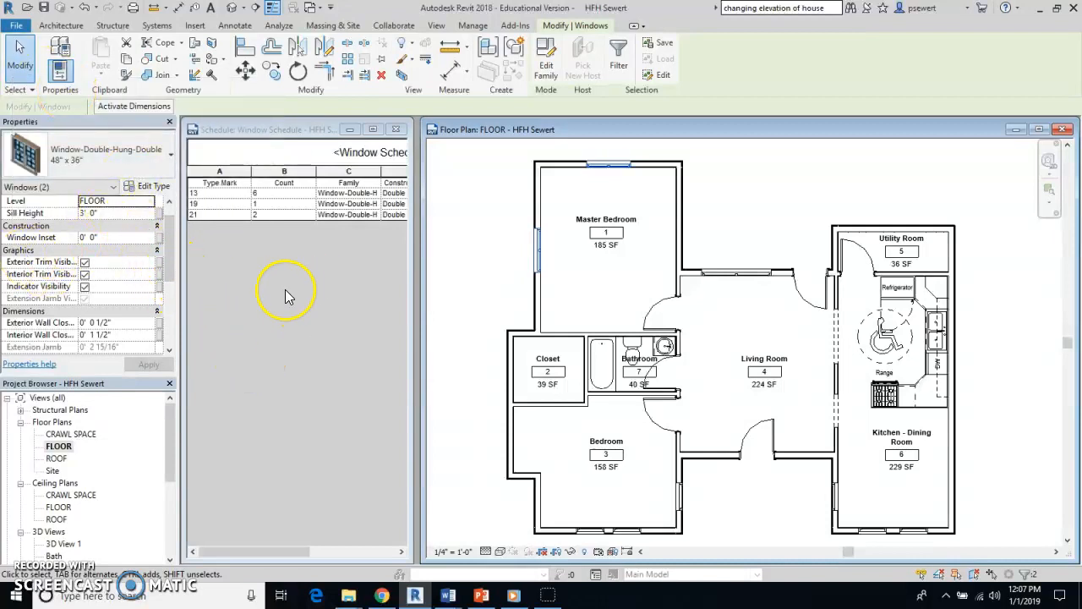
left_click(502, 218)
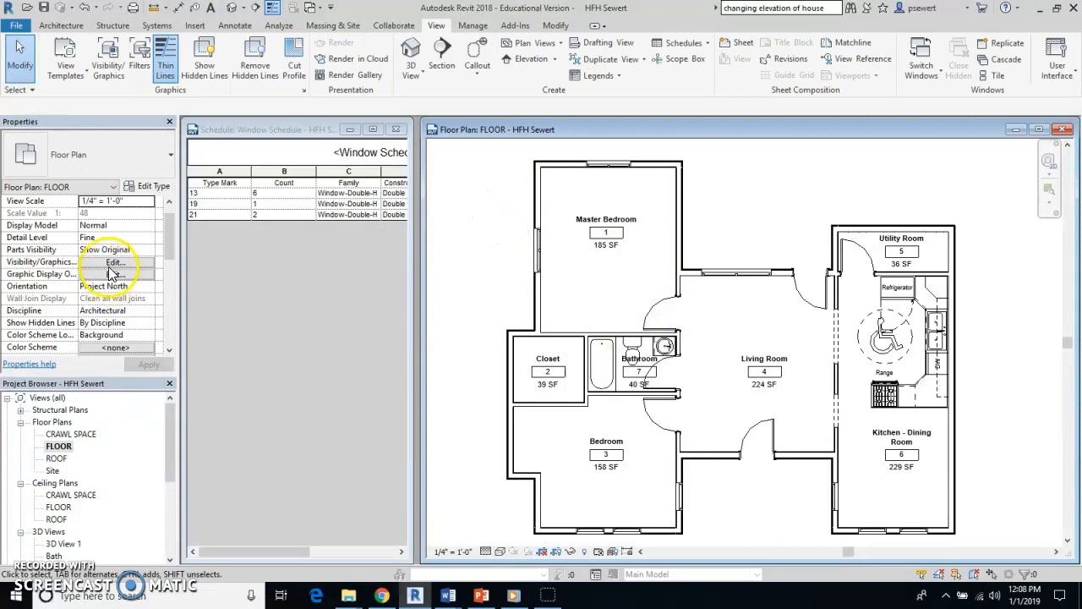
left_click(59, 26)
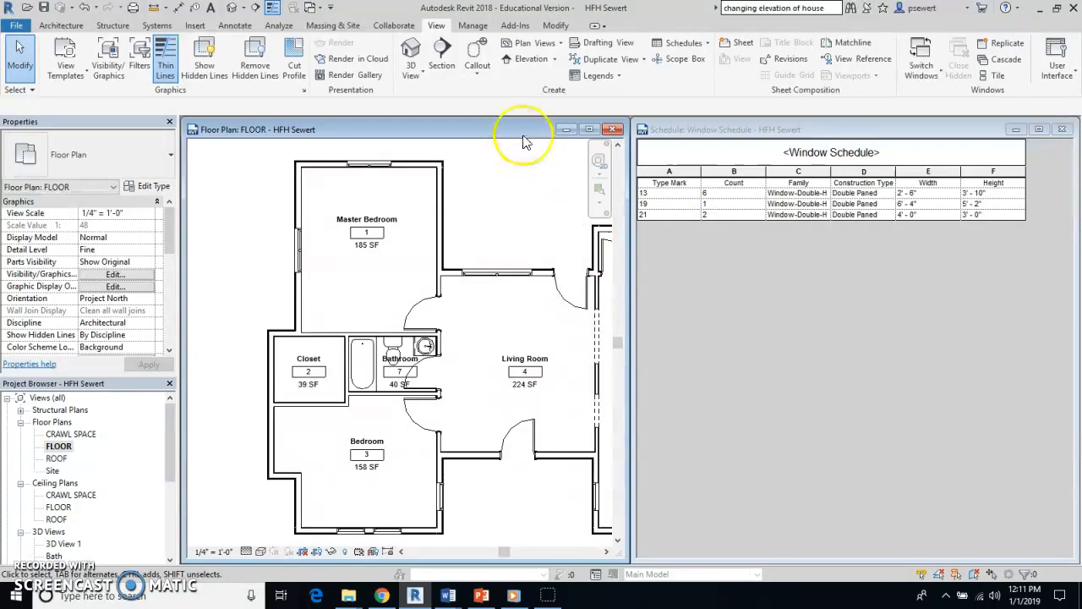
Maximize the FLOOR plan and tag all untagged windows in it with the Window Tag, without leaders and in horizontal orientation.
left_click(591, 129)
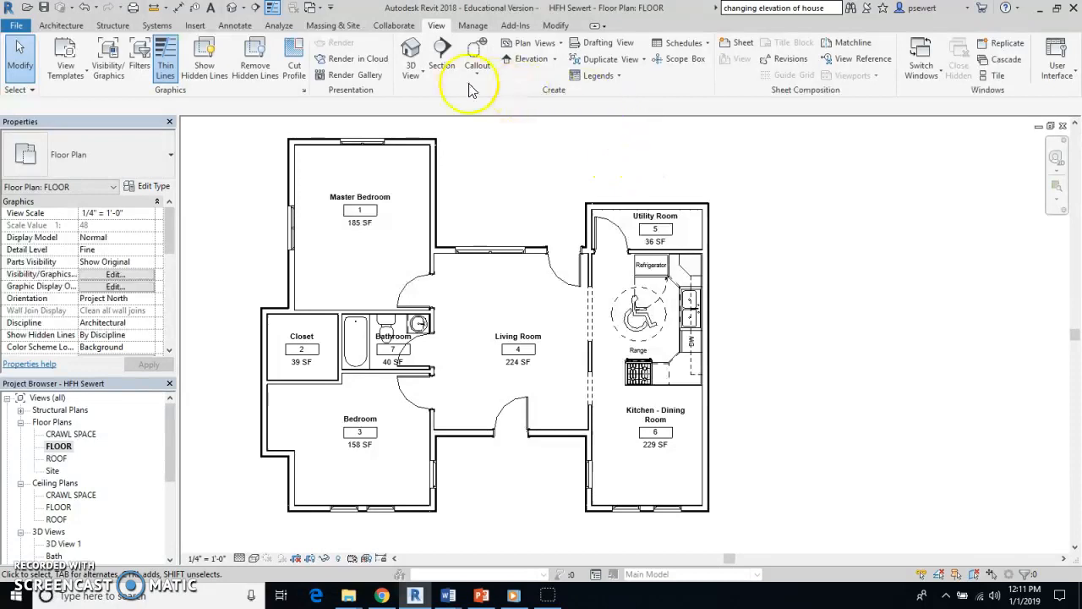
left_click(233, 26)
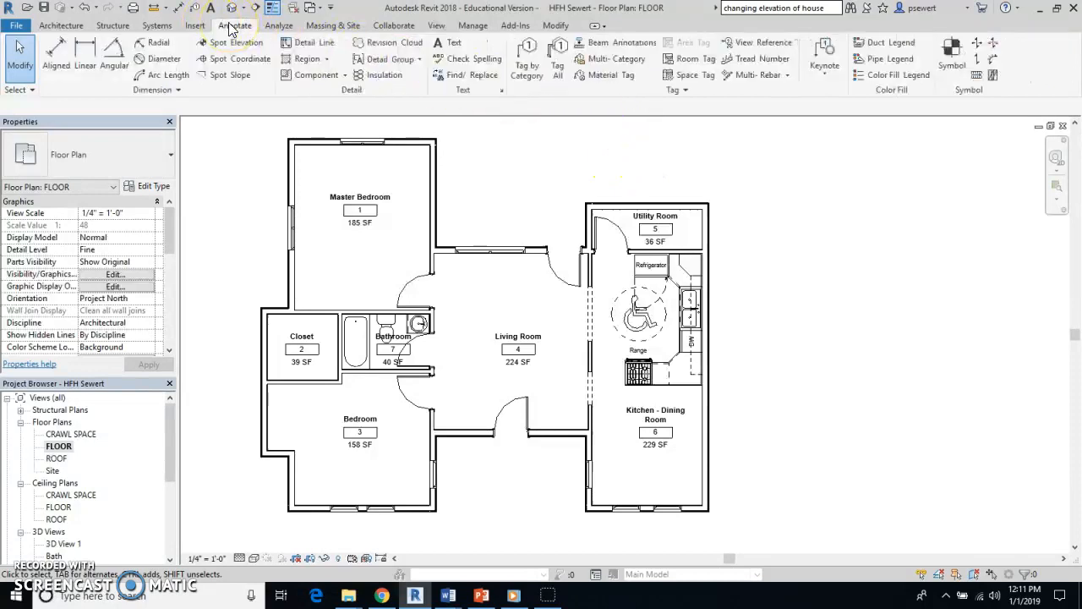
left_click(558, 59)
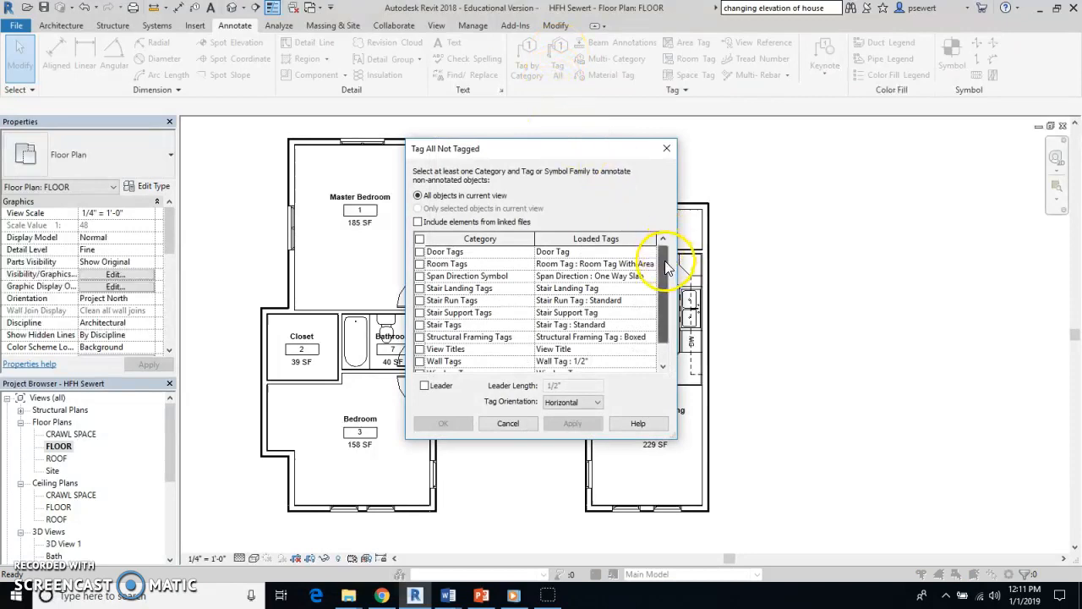
scroll(658, 361, "down", 1)
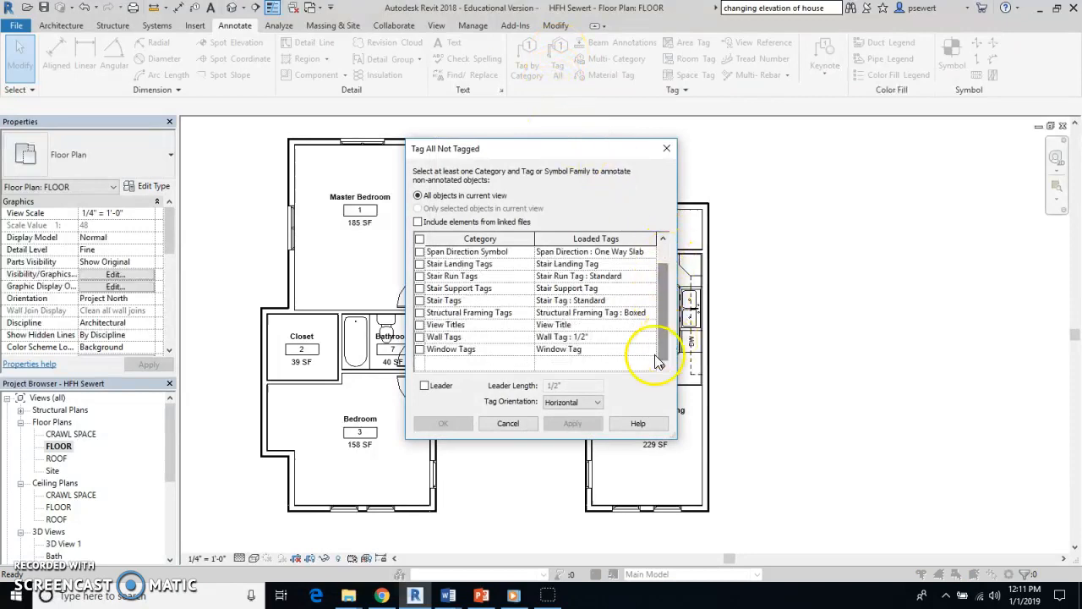
left_click(446, 351)
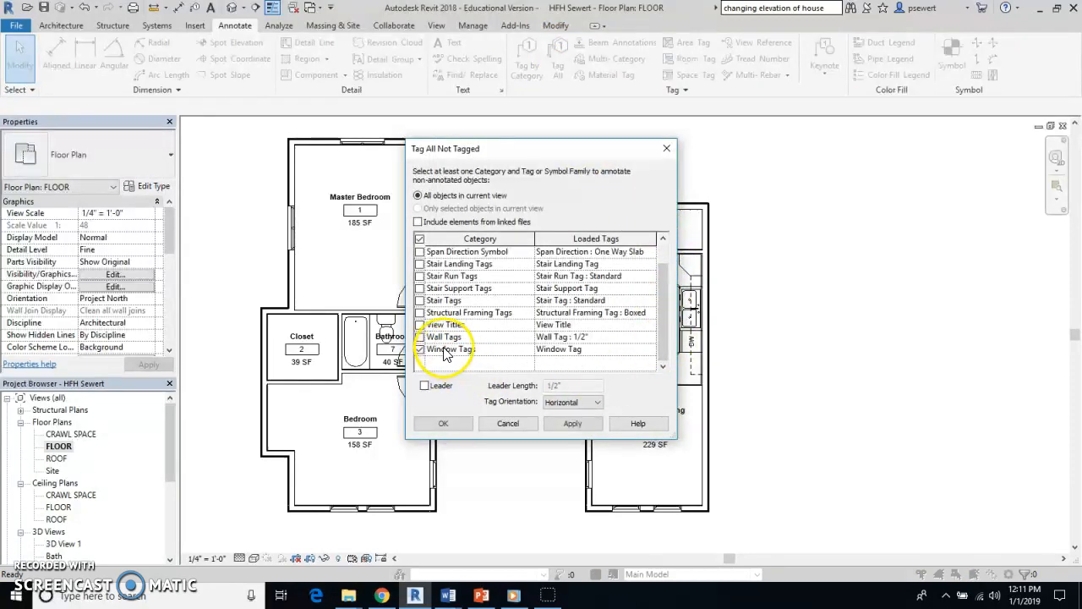
left_click(573, 425)
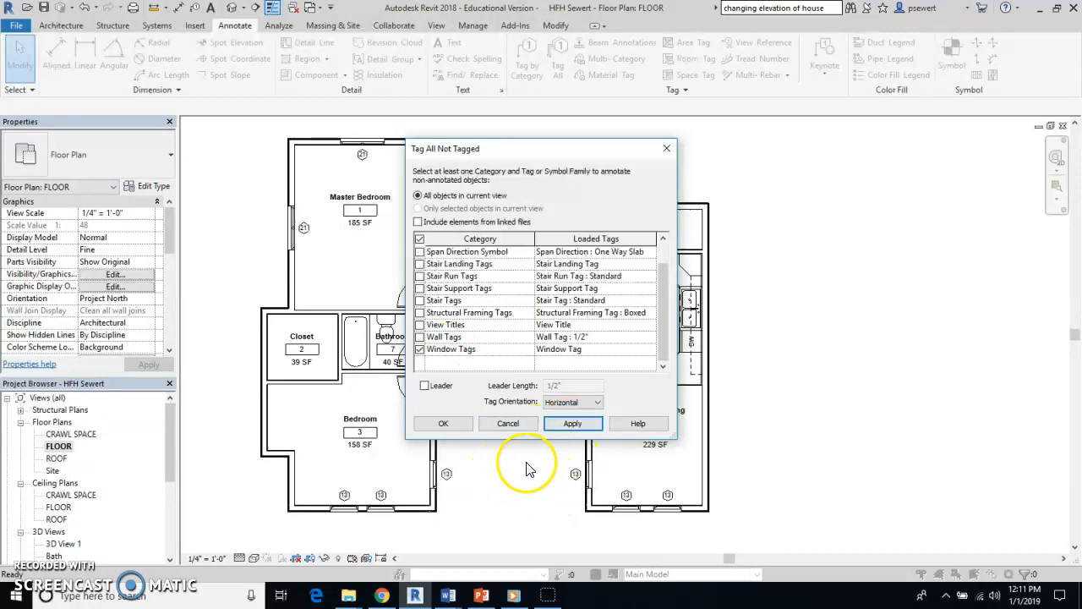
left_click(445, 424)
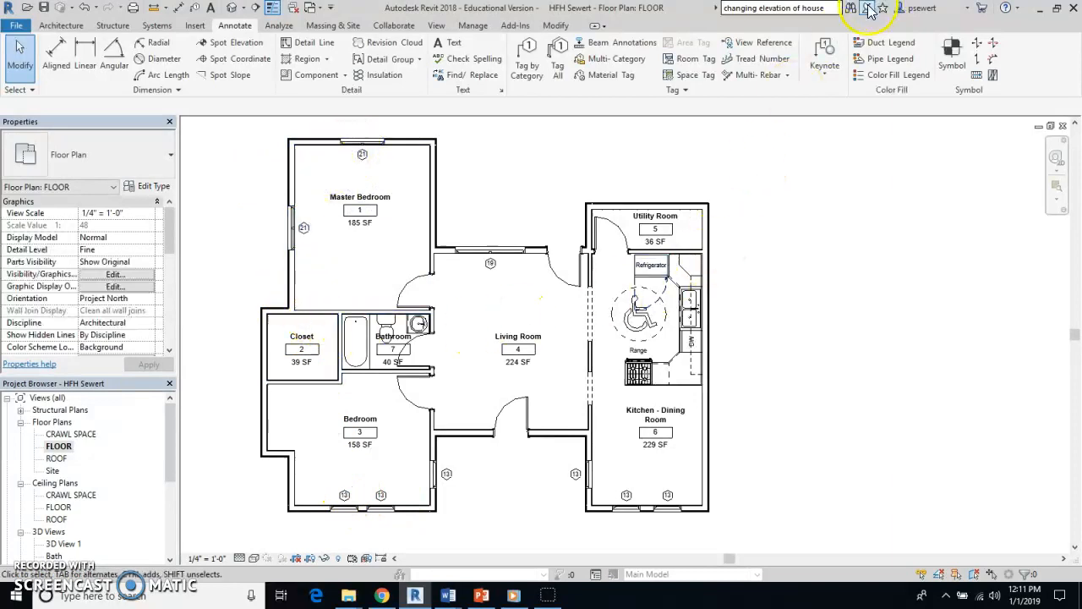
Tile the tagged floor plan and the window schedule side by side for comparison.
left_click(434, 25)
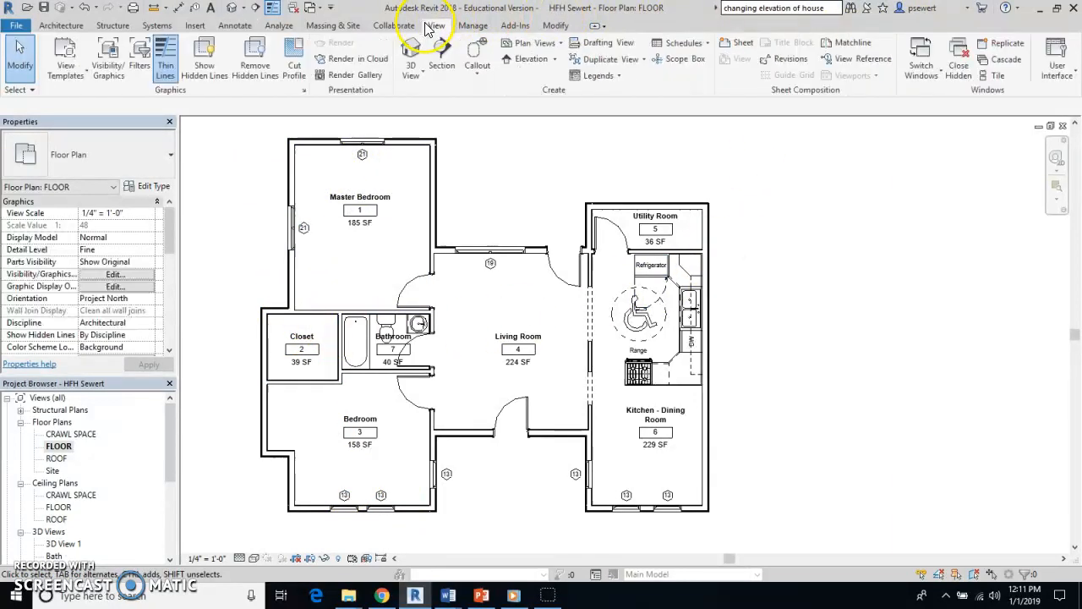
left_click(997, 78)
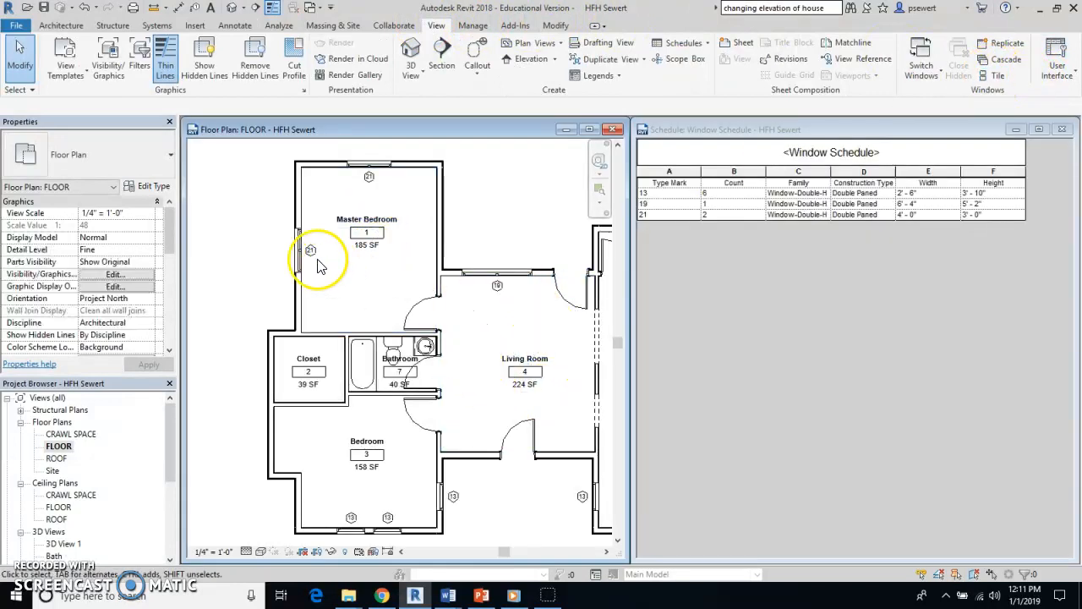